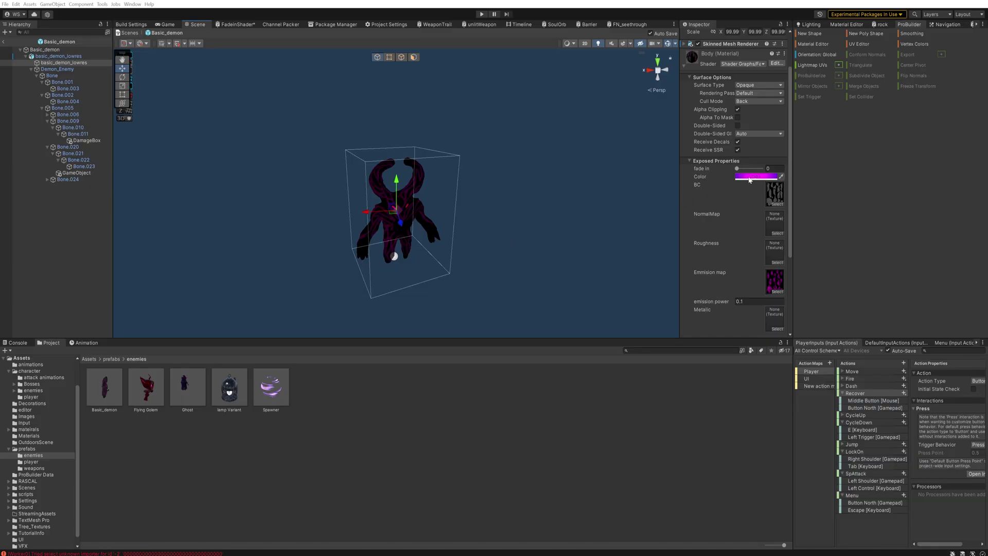
Step: Preview the demon's dissolve effect by varying the fade in value of its Body material
mouse_move(738, 169)
mouse_down()
mouse_move(761, 174)
mouse_move(732, 177)
mouse_up()
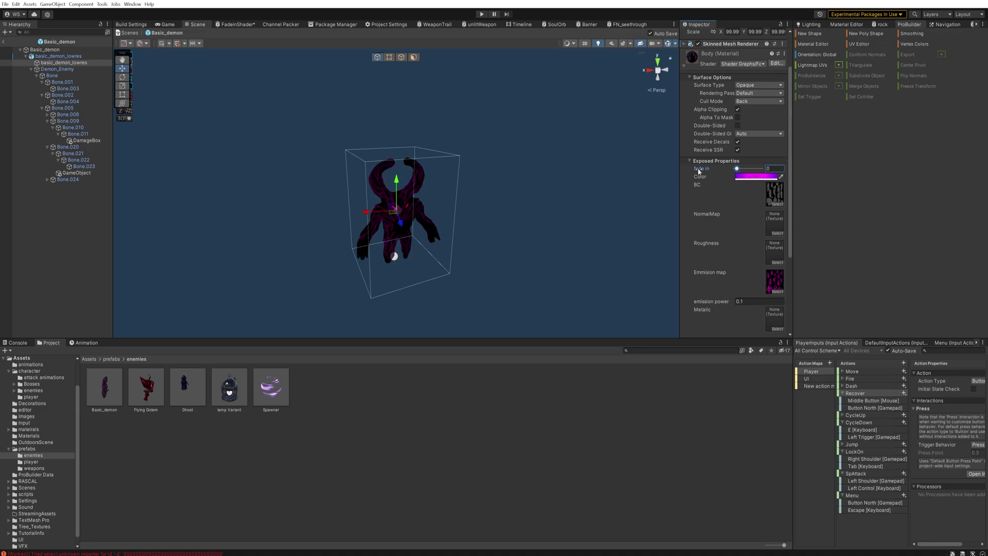
drag(737, 169, 757, 170)
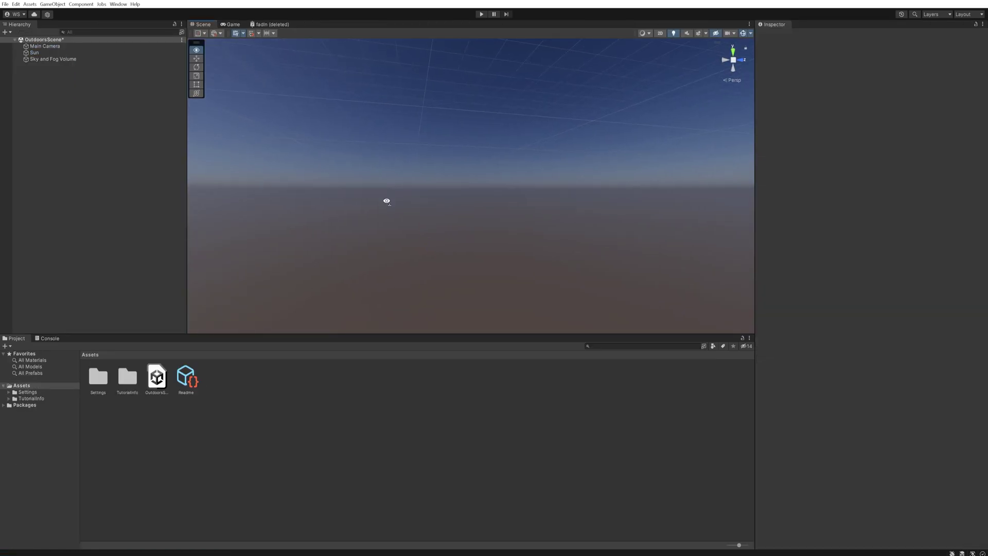
mouse_move(386, 200)
right_down()
mouse_move(349, 245)
mouse_move(500, 232)
mouse_move(372, 205)
mouse_move(383, 212)
right_up()
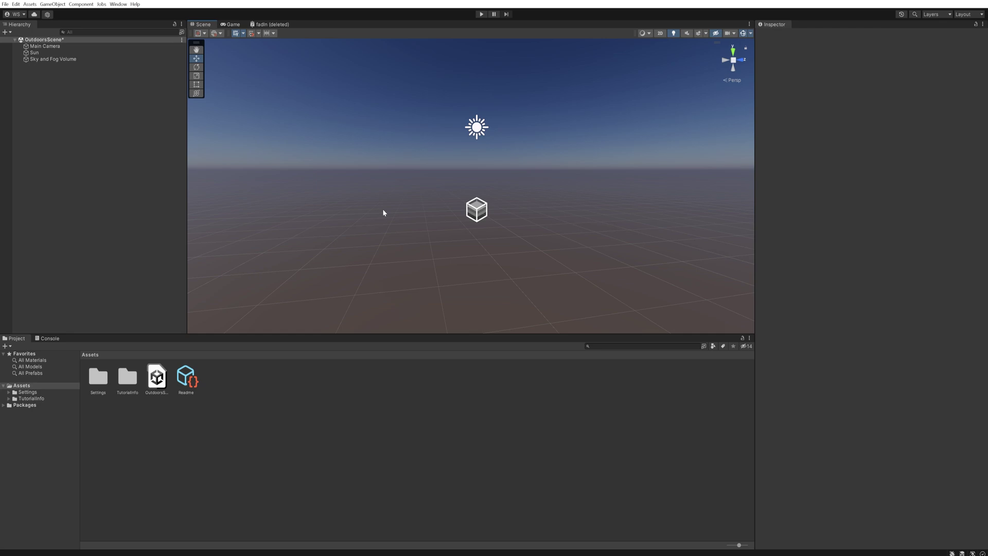
Step: Create an HDRP Lit Shader Graph named dissolve in the Assets folder and open it for editing
right_click(225, 393)
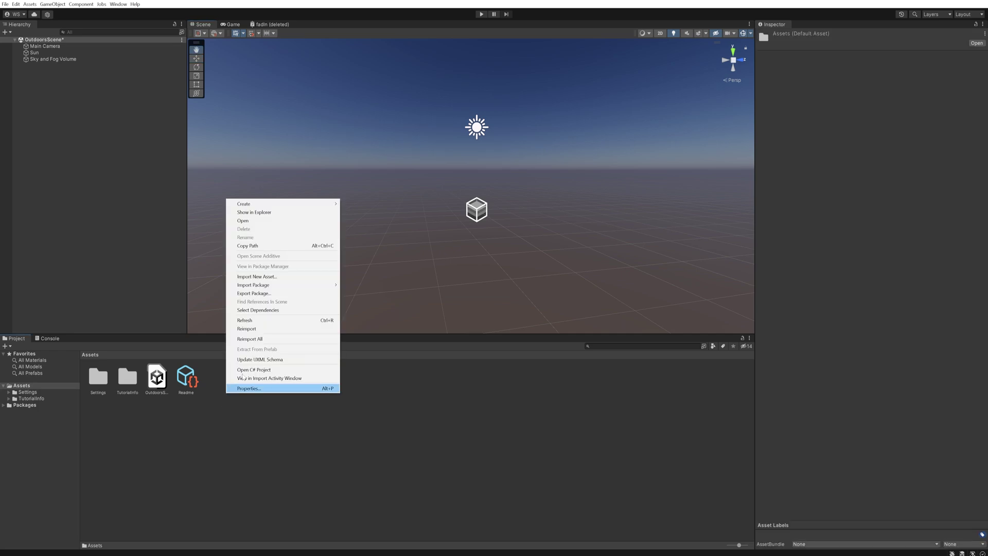
mouse_move(325, 208)
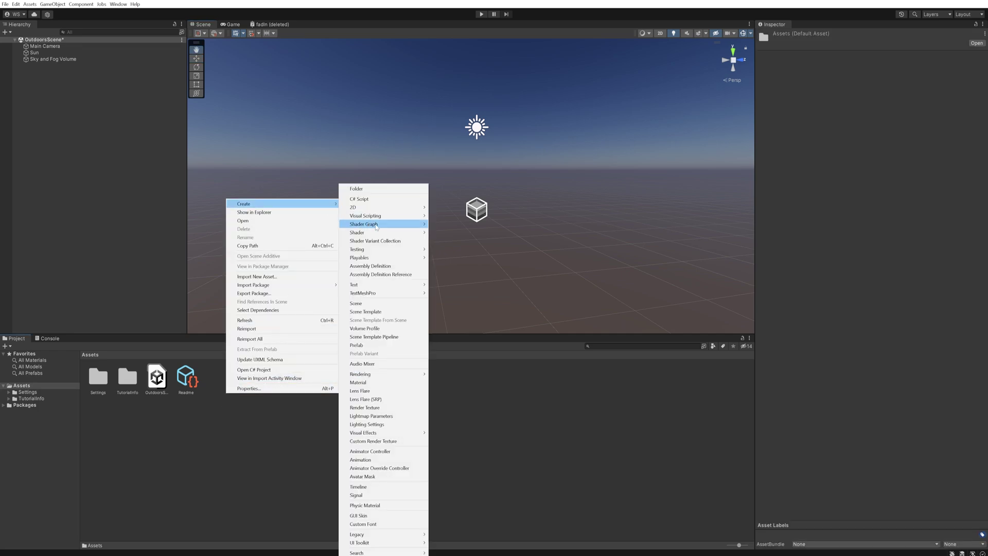
mouse_move(378, 228)
mouse_move(469, 228)
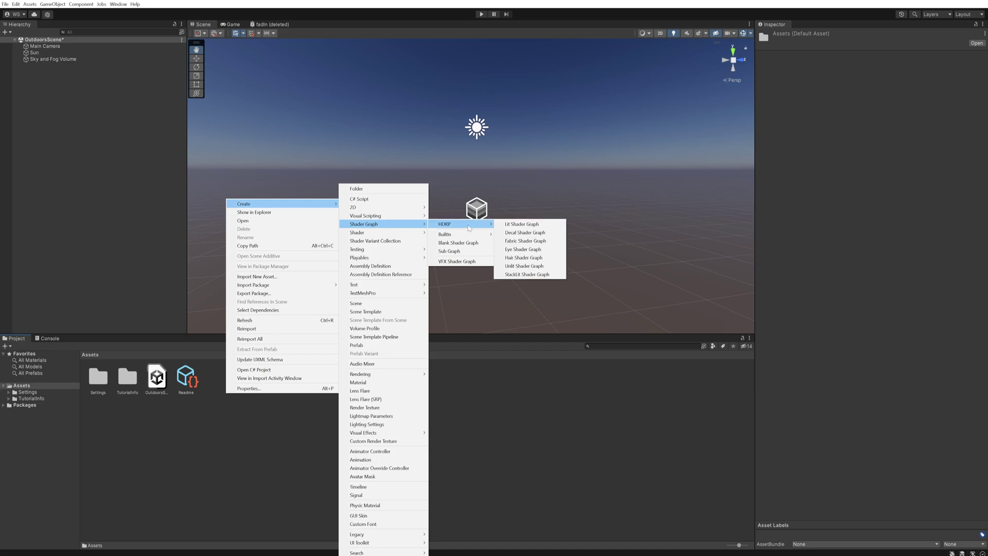
click(522, 224)
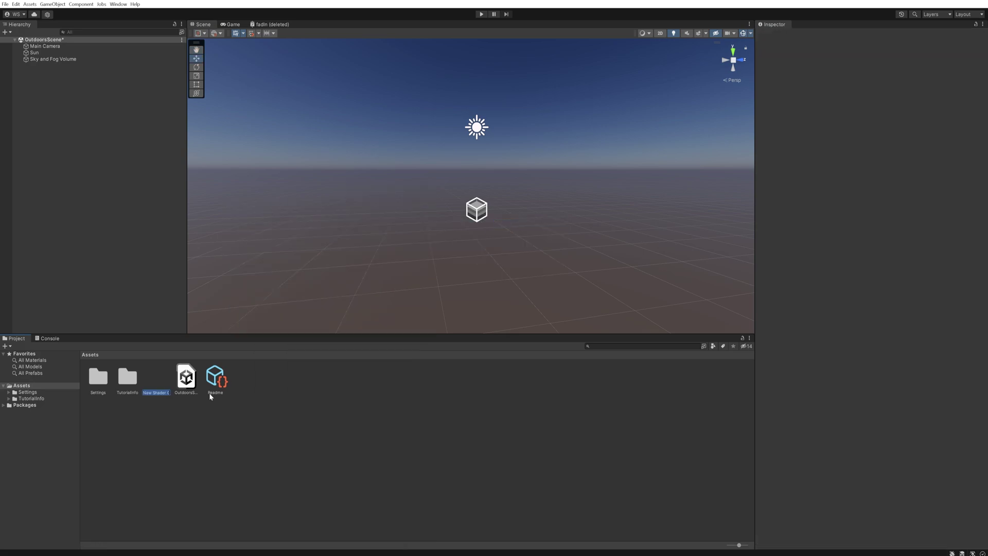
text(dissolve)
key(Return)
double_click(156, 378)
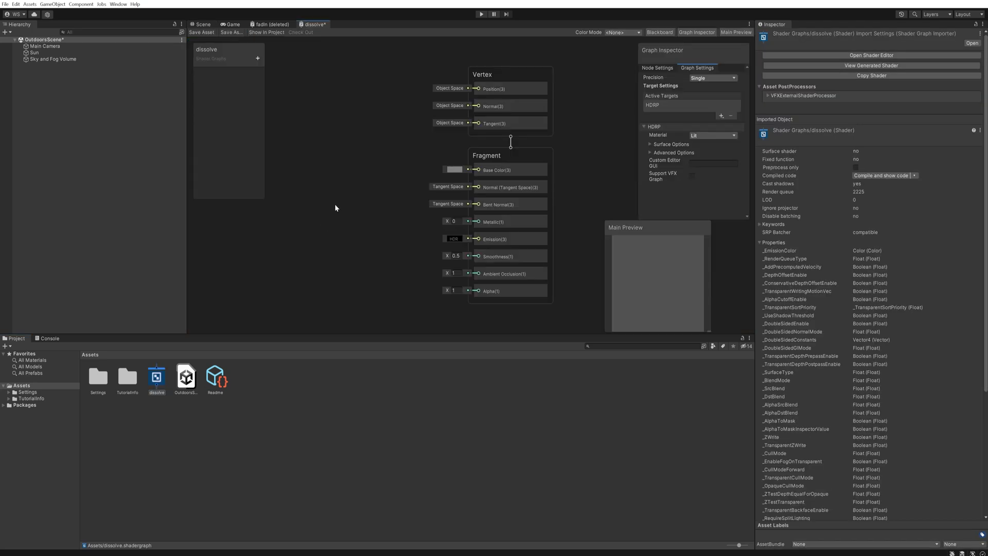
middle_drag(335, 205, 420, 194)
scroll(393, 175, up, 1)
scroll(393, 177, down, 2)
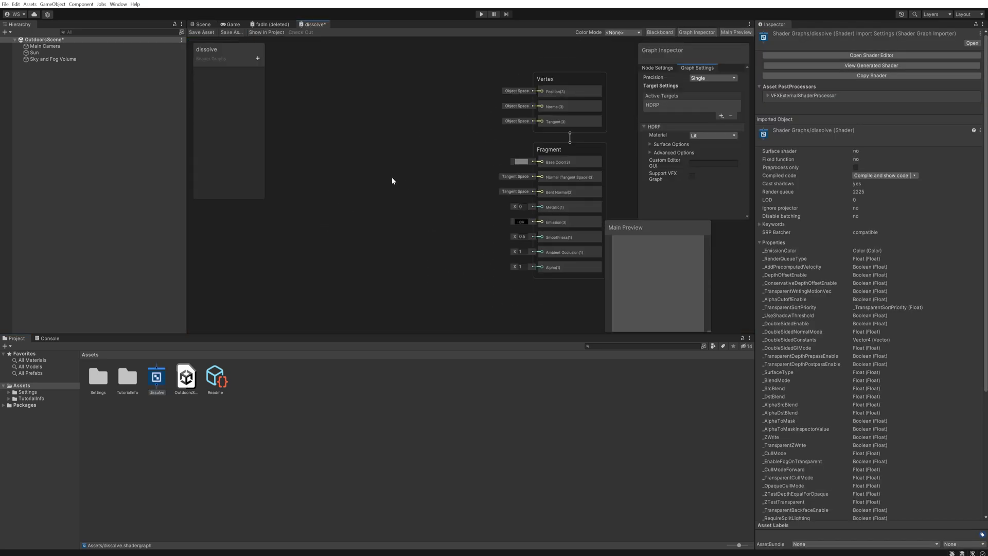
scroll(392, 180, down, 1)
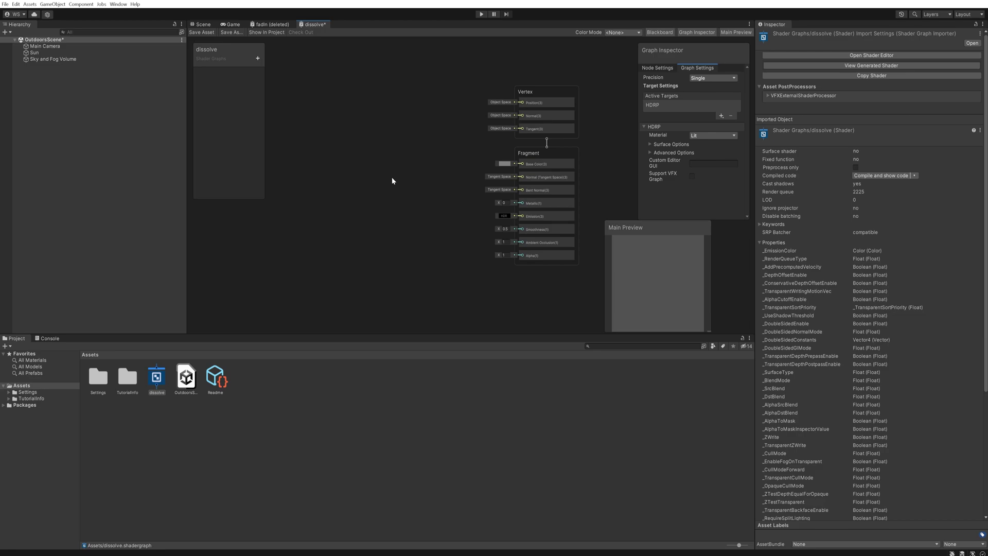
Step: Add two Texture 2D properties to the dissolve graph, named BaseColor and Normal
click(258, 59)
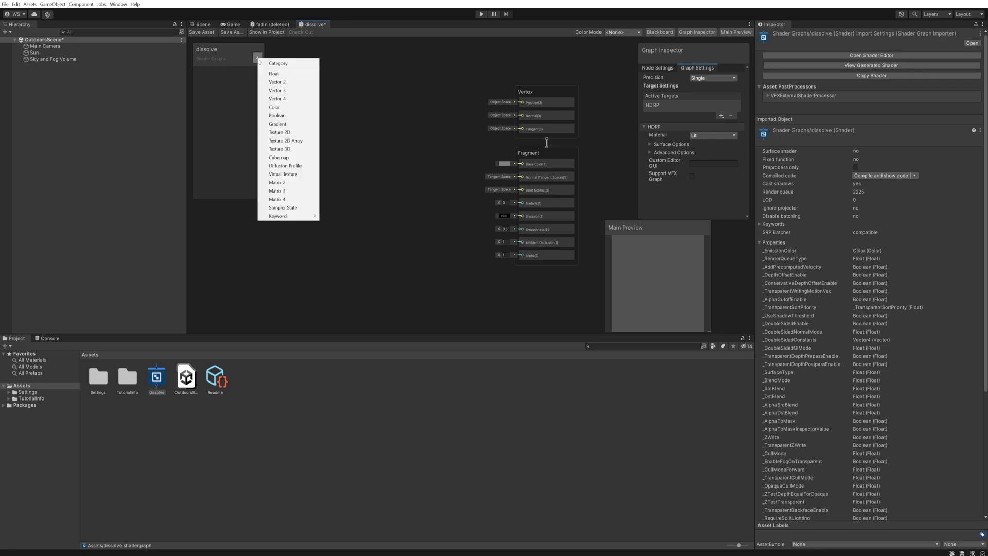
click(292, 135)
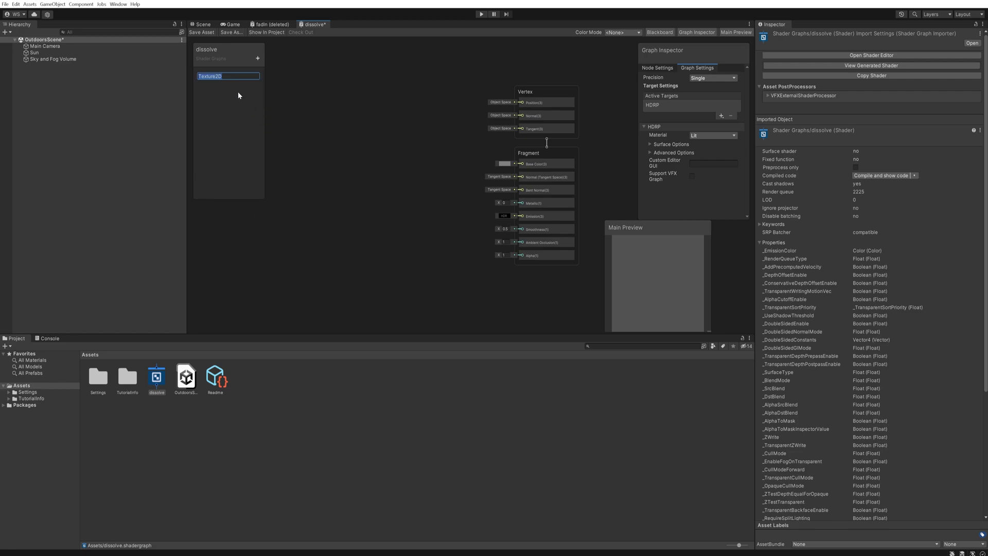
text(BaseColor)
click(258, 58)
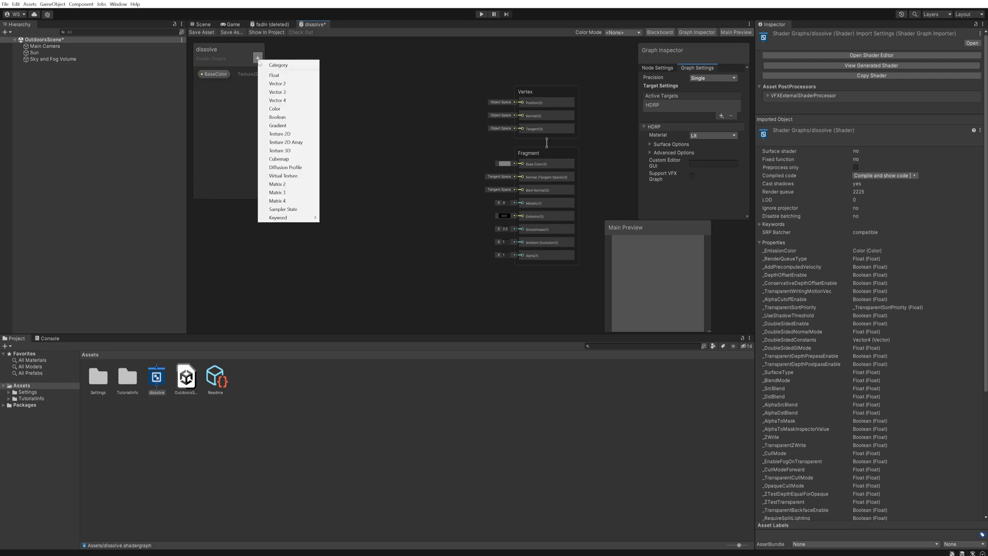
click(284, 134)
text(Normal)
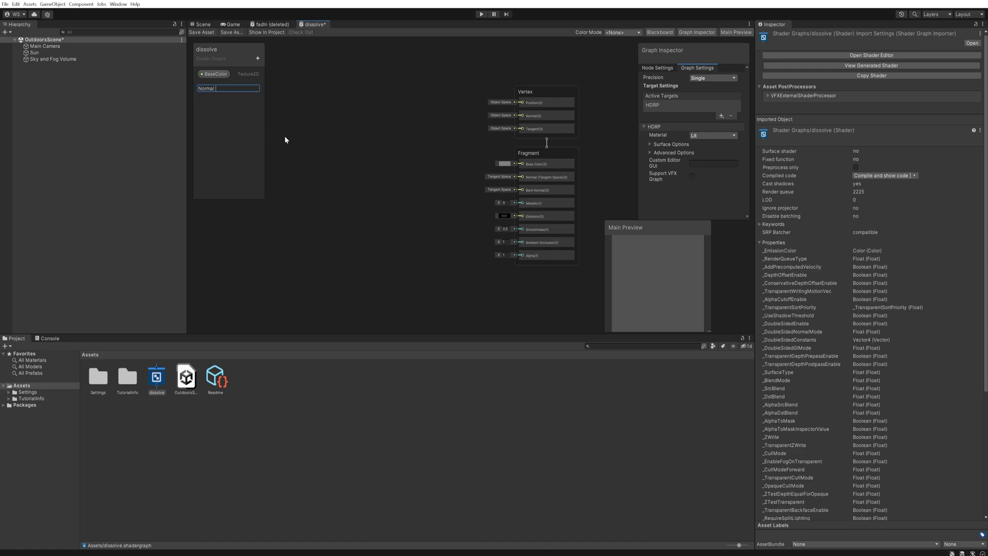
key(Return)
Step: Add three more Texture 2D properties named metal, Emmision and Roughness
text(m)
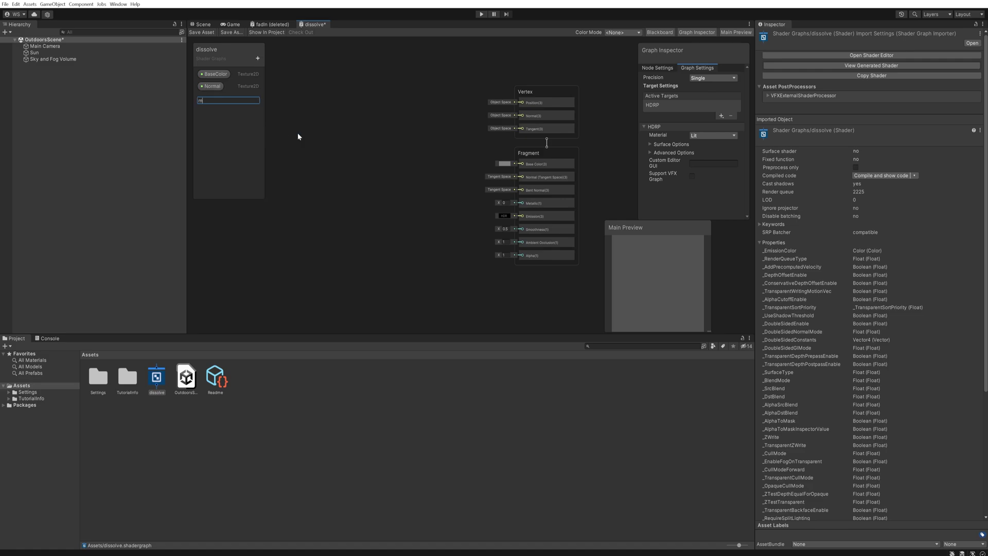
text(etal)
key(Return)
text(Emmision)
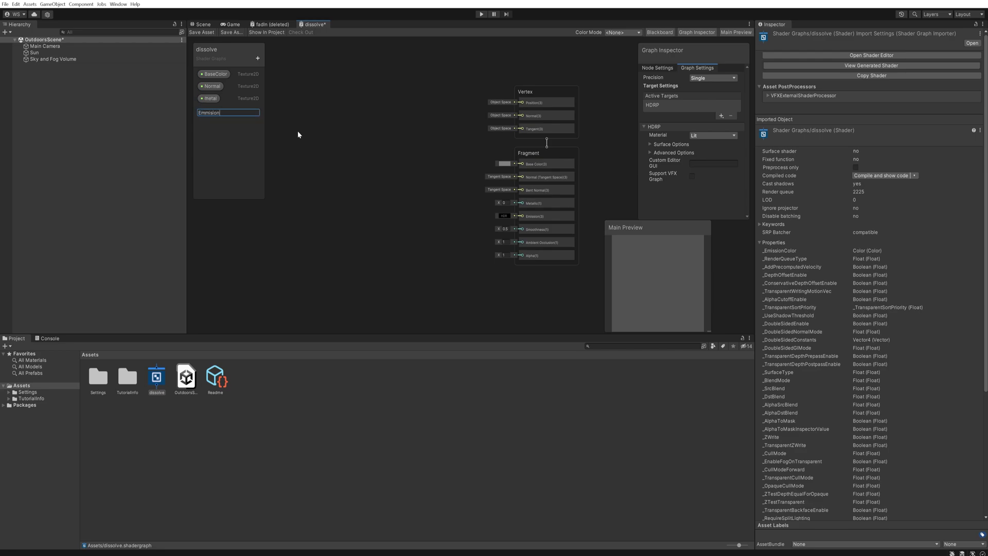
key(Return)
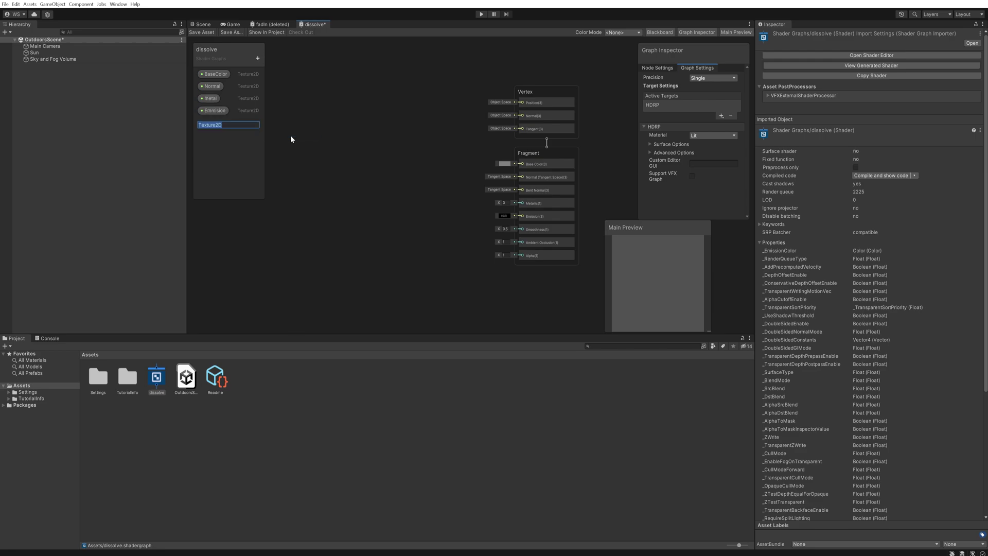
text(Roughness)
key(Return)
Step: Place the BaseColor, Normal, metal, Emmision and Roughness properties in the graph as nodes, stacked to the left of the Fragment block
drag(218, 74, 314, 119)
drag(211, 98, 325, 135)
drag(222, 114, 283, 156)
drag(218, 123, 314, 195)
Step: Add a Sample Texture 2D node fed by BaseColor, connect its RGBA output to Base Color, and collapse its preview
key(space)
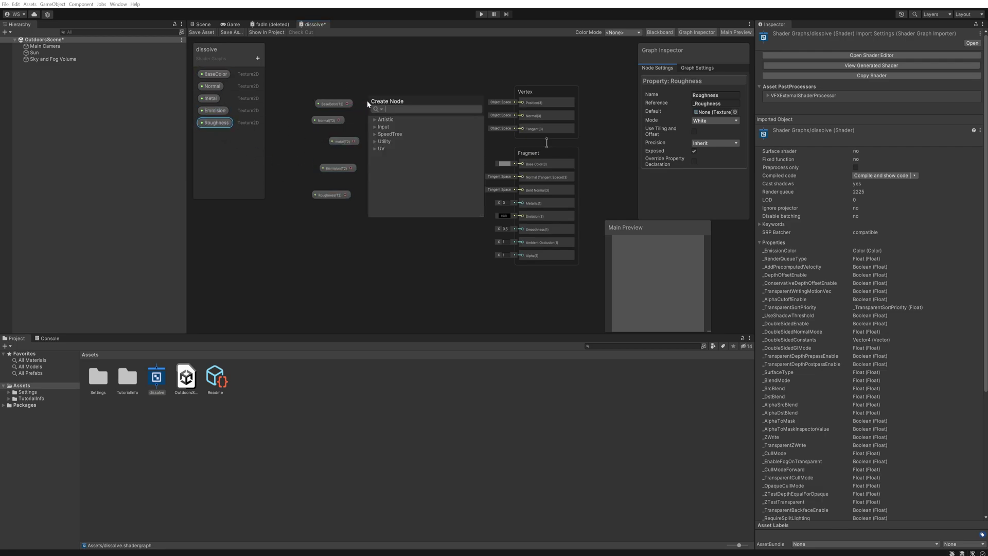
text(sampl)
key(Return)
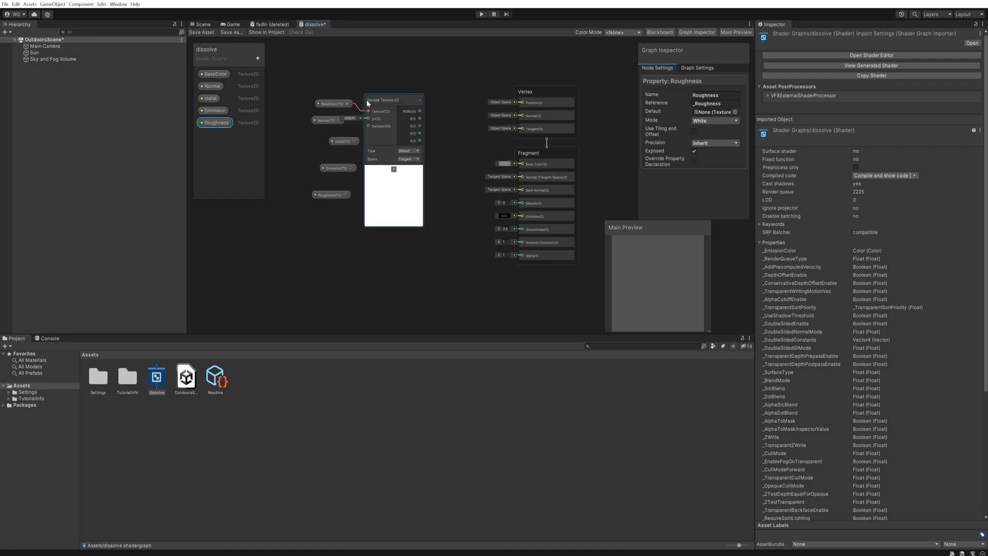
drag(420, 112, 521, 163)
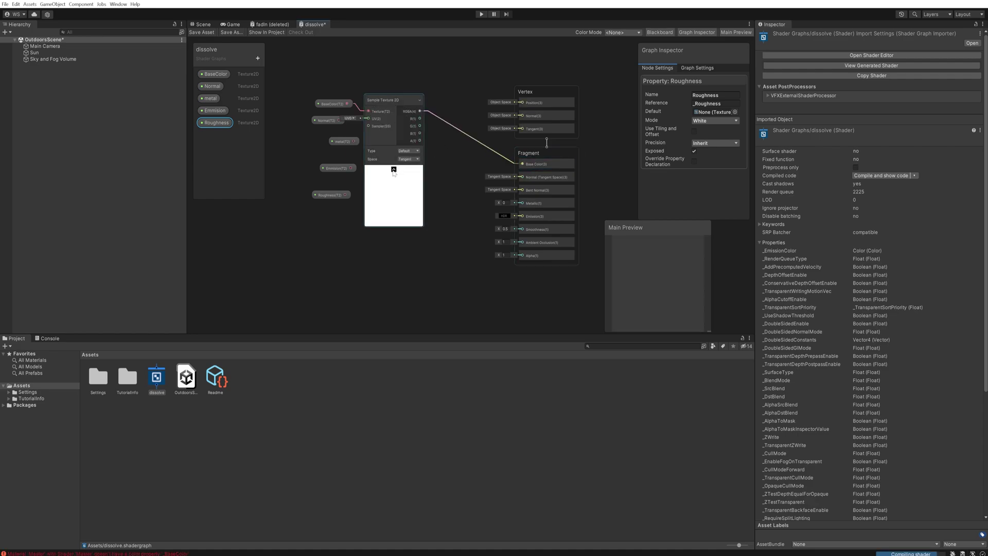
click(394, 169)
drag(390, 102, 415, 85)
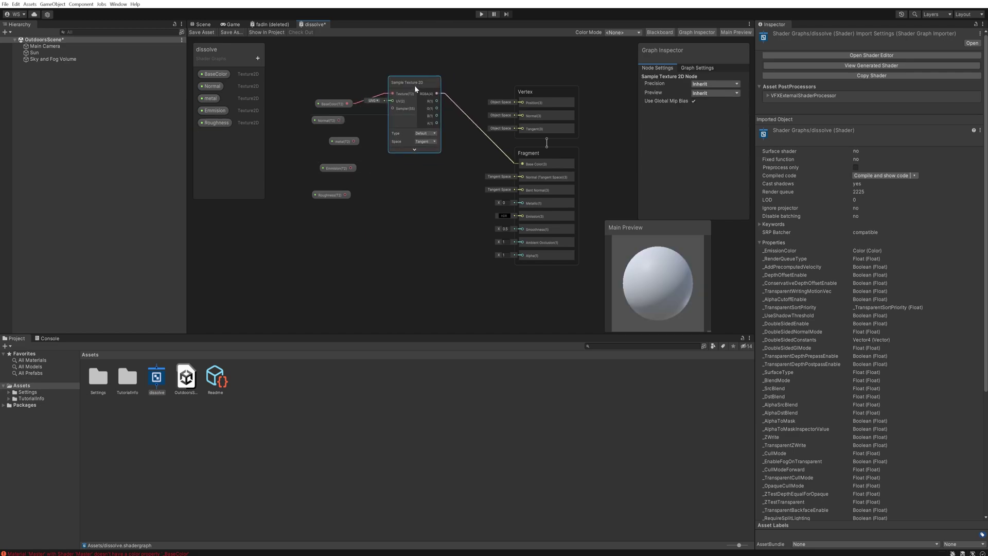
Step: Duplicate the Sample Texture 2D node for metal, Emmision and Roughness, connect each property to its copy, and arrange the property nodes beside them
key(ctrl+d)
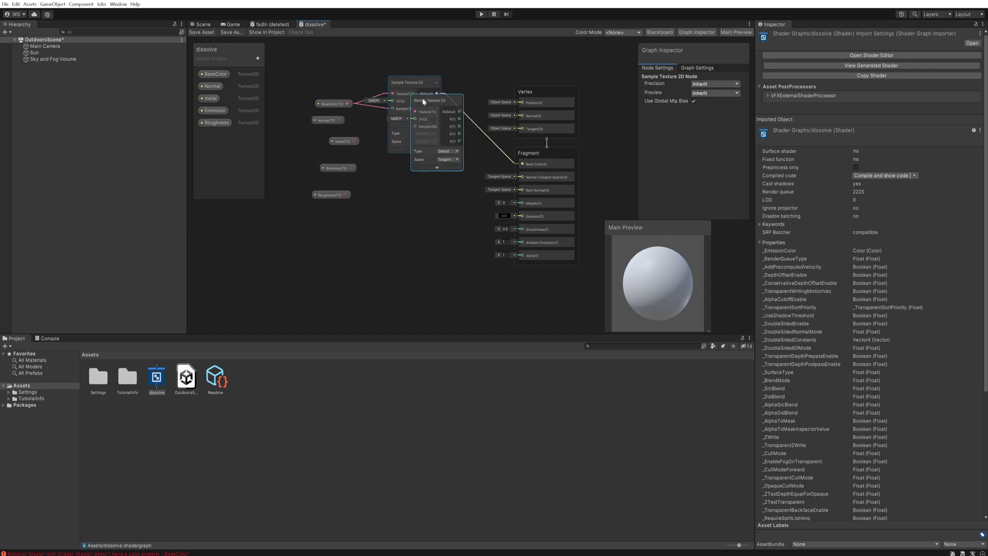
drag(422, 99, 416, 239)
key(ctrl+d)
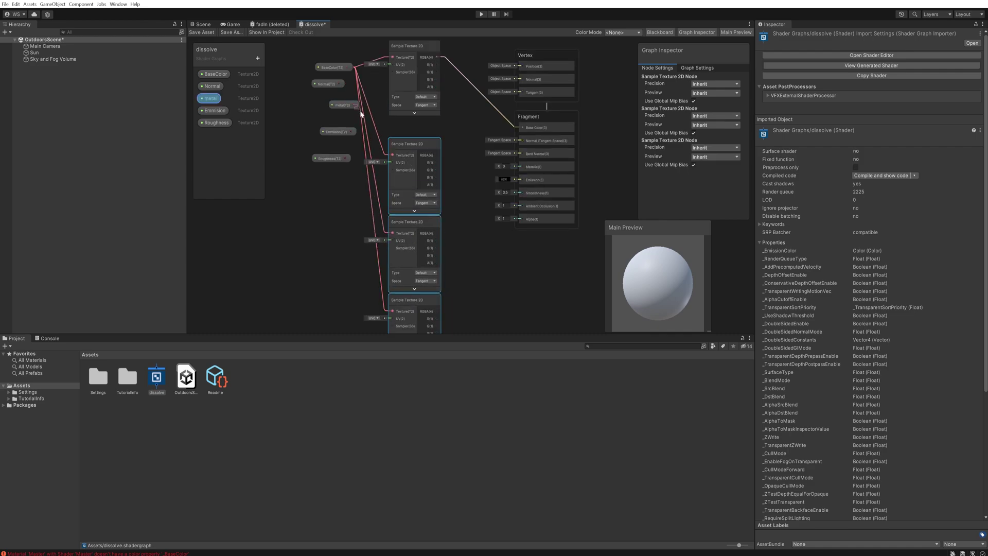
drag(354, 105, 393, 233)
drag(345, 159, 392, 268)
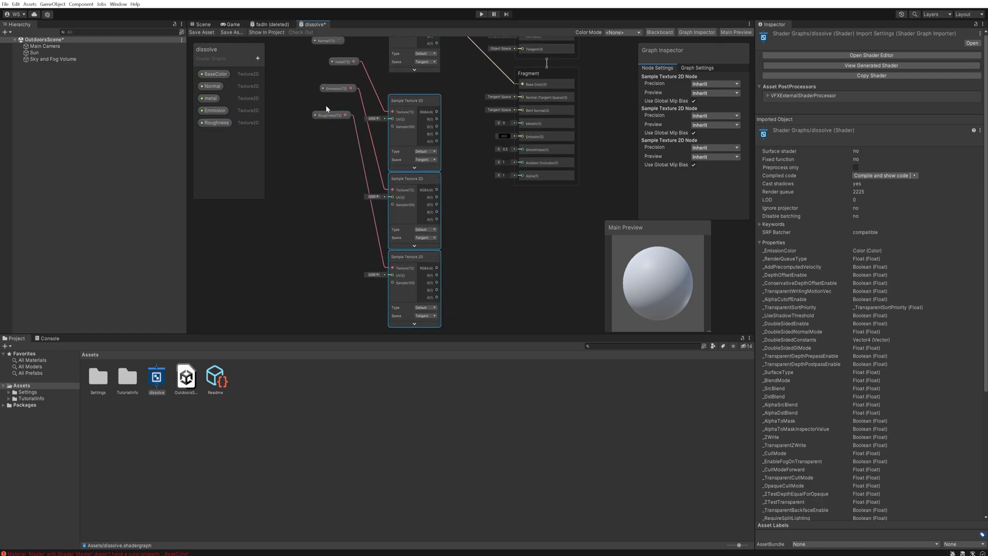
middle_drag(343, 80, 345, 176)
click(354, 157)
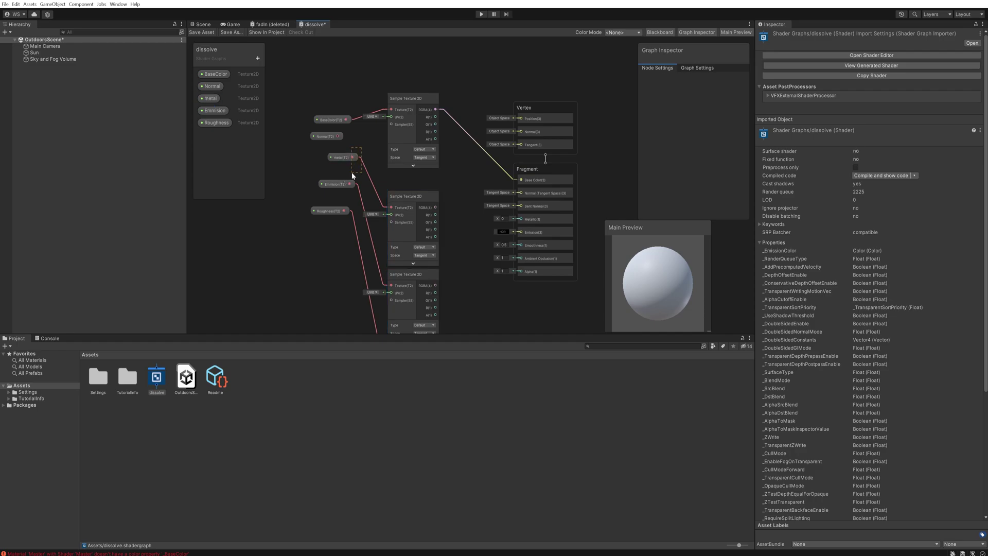
drag(308, 282, 313, 261)
Step: Add a Normal From Texture node fed by the Normal property and connect its output to Normal (Tangent Space)
drag(324, 139, 344, 170)
text(normal)
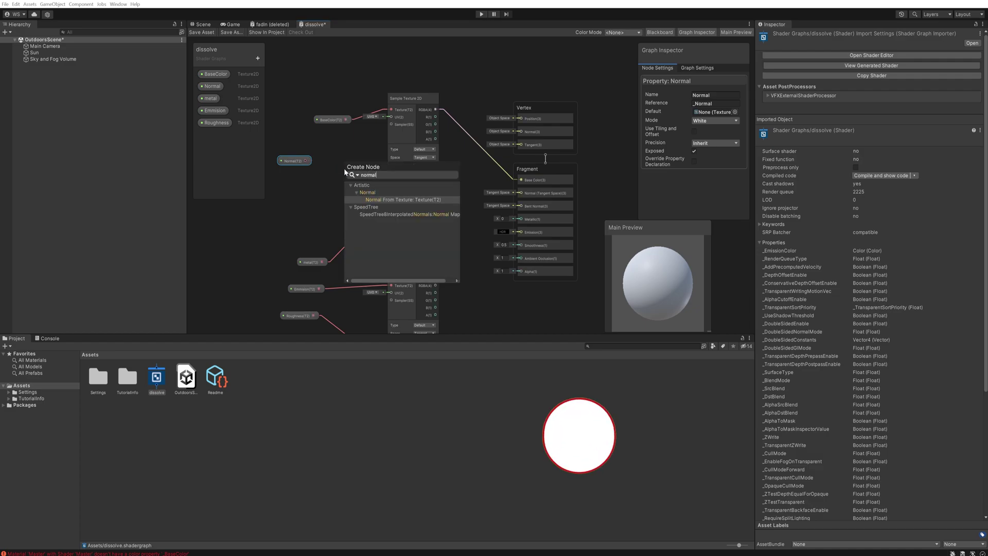
key(Return)
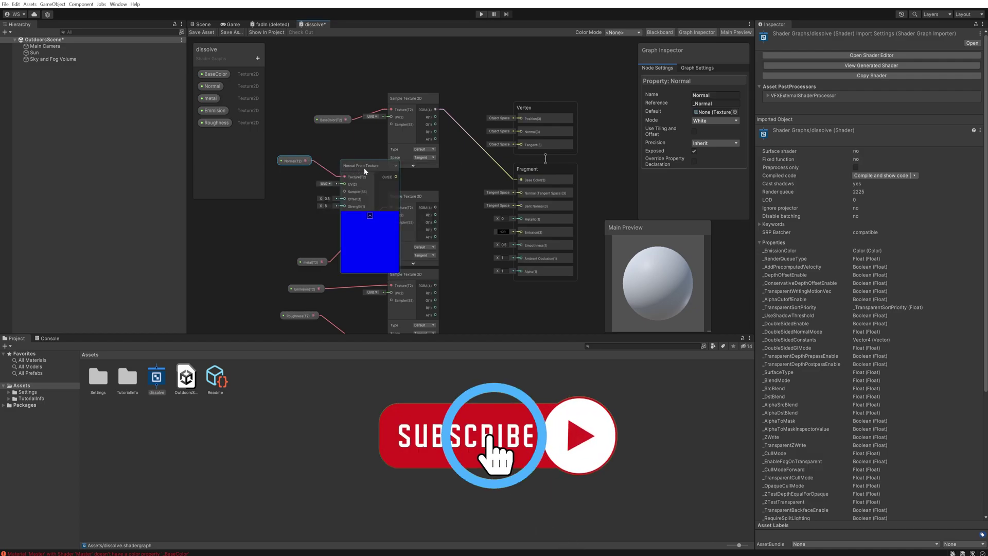
drag(364, 168, 357, 165)
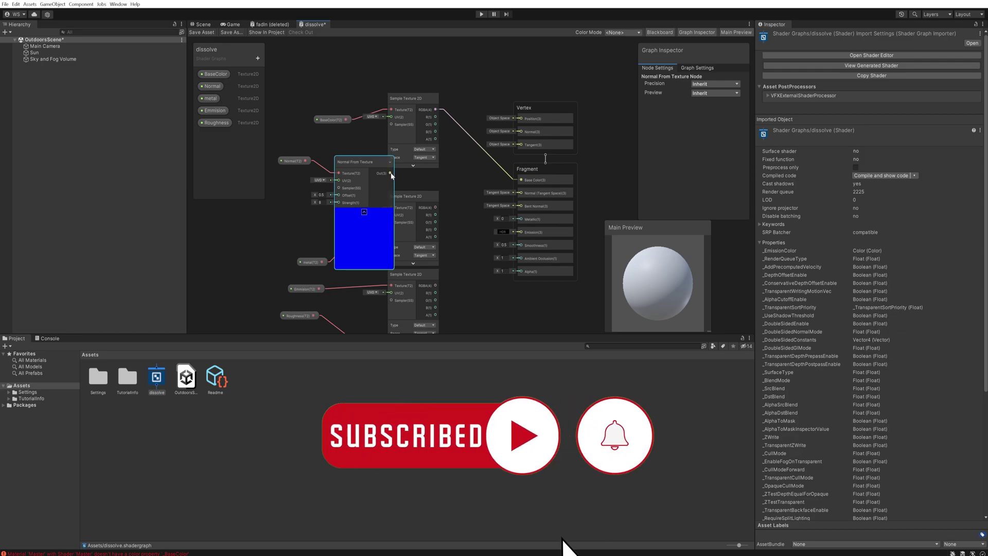
drag(390, 174, 522, 193)
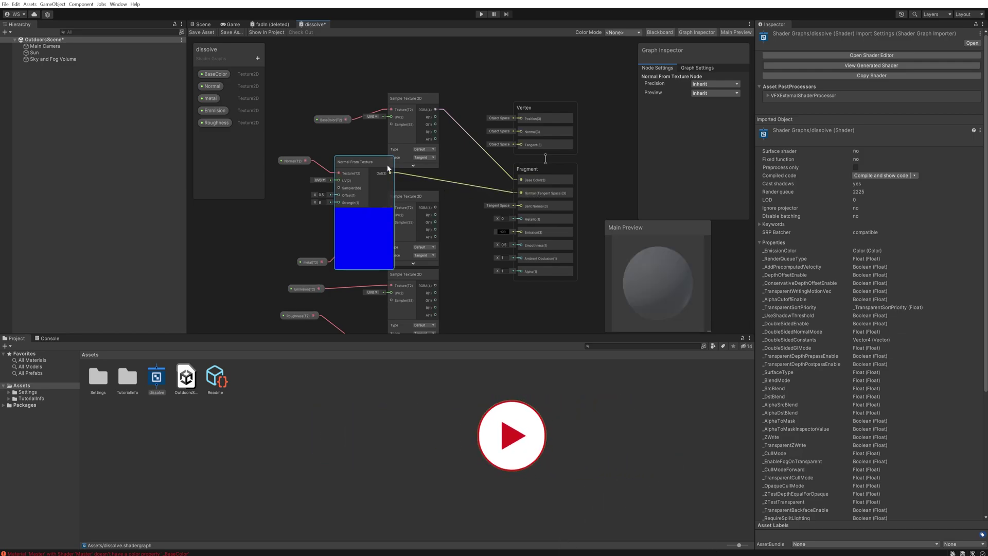
Step: Collapse the Normal From Texture node's preview and connect the metal texture sample's output to Metallic
click(390, 163)
click(359, 182)
drag(435, 208, 521, 218)
middle_drag(443, 257, 450, 214)
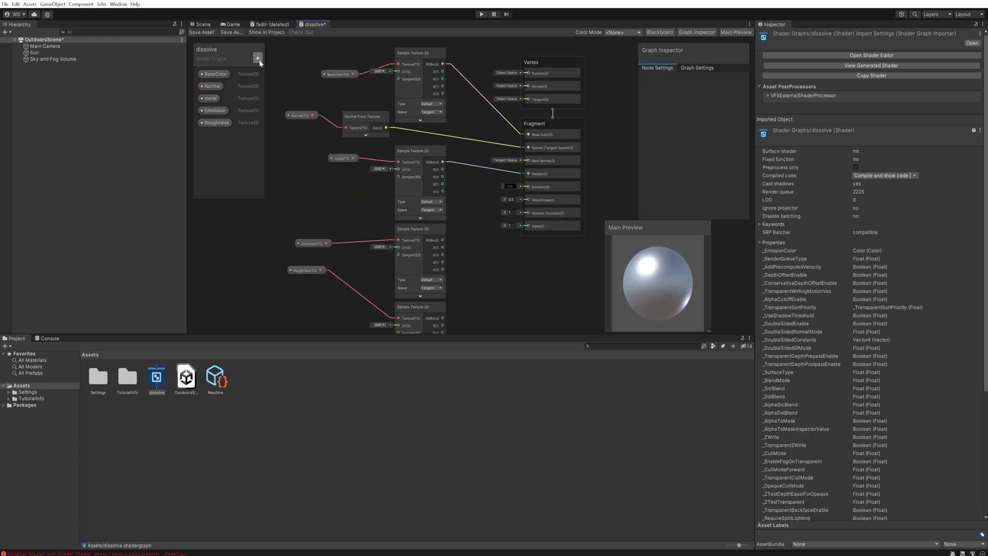
Step: Add a Float property named Emmision Power and place it in the graph near the Emmision texture sample
click(258, 58)
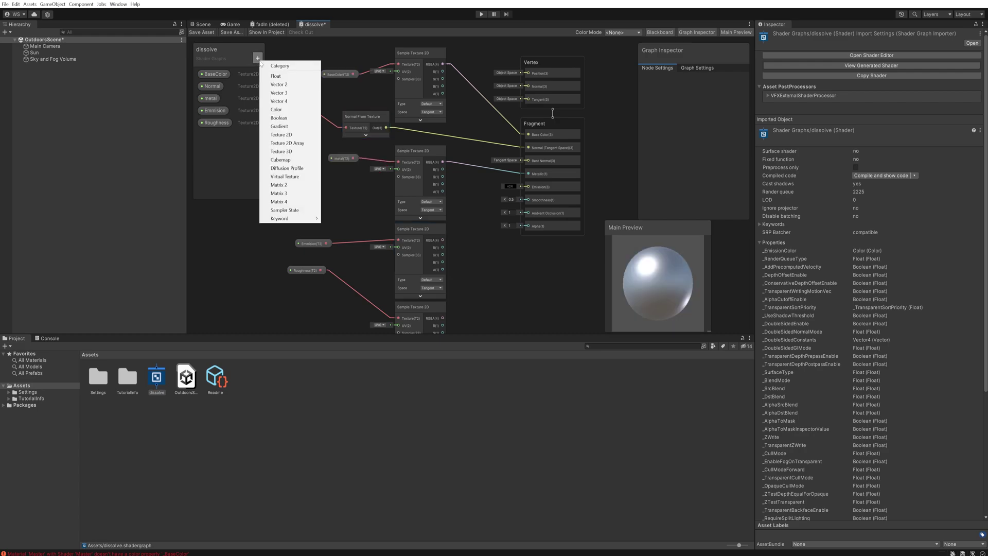
click(286, 77)
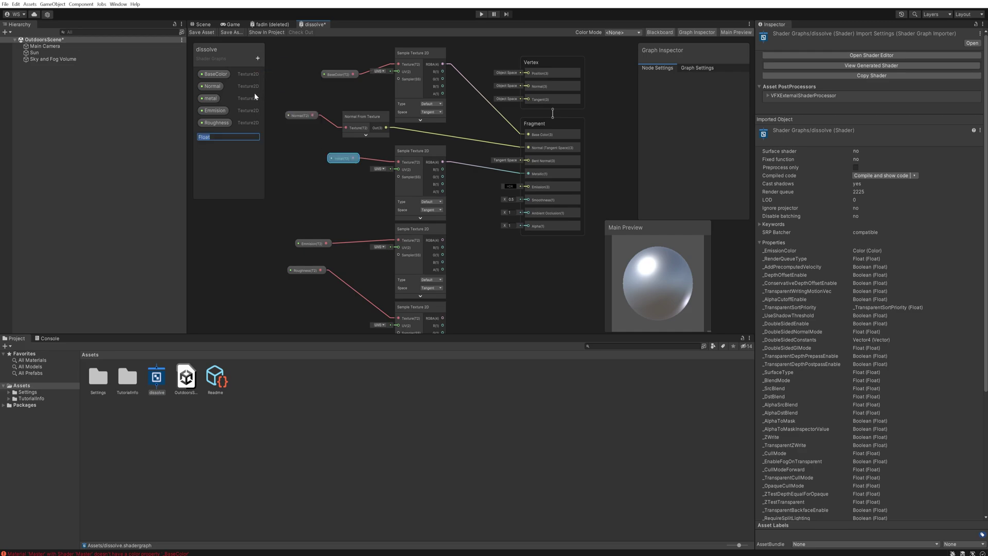
text(Emmision Power)
key(Return)
drag(225, 135, 476, 273)
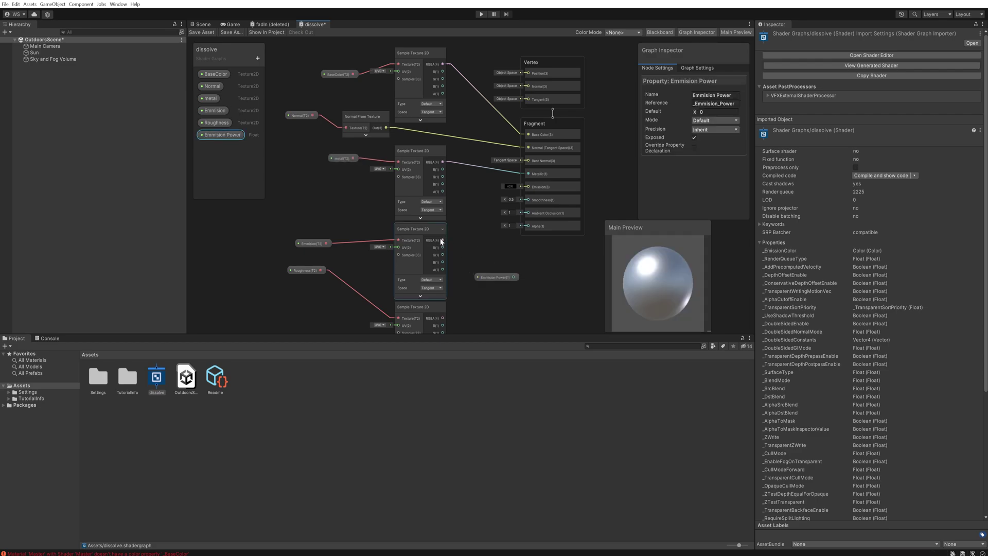
Step: Add a Multiply node combining the Emmision sample's RGBA with Emmision Power, and connect its output to Emission
key(space)
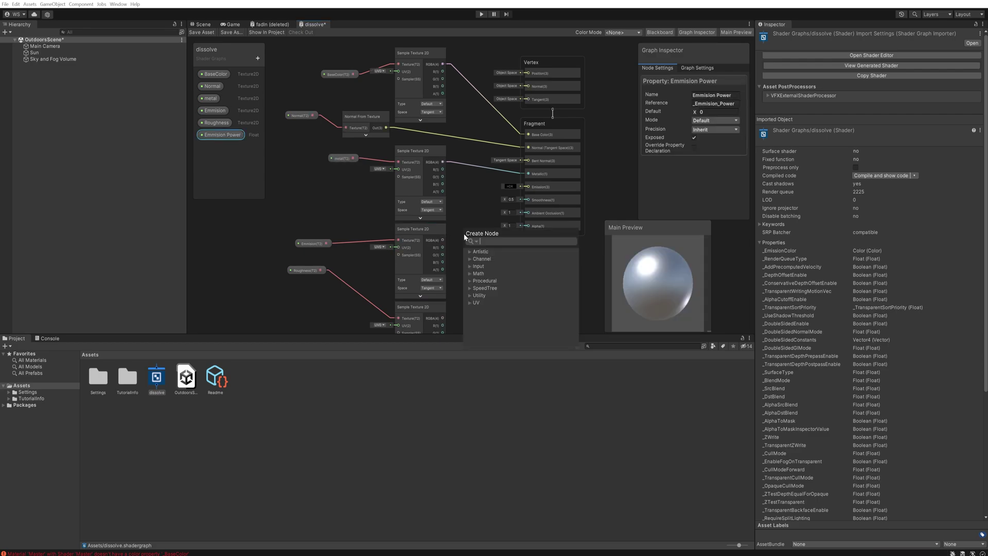
text(mil)
key(BackSpace)
key(BackSpace)
text(ul)
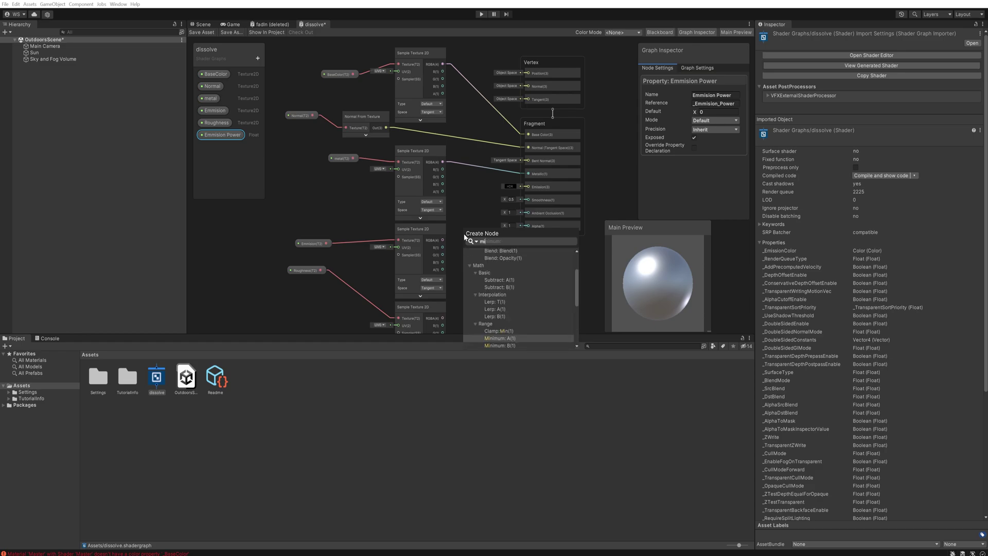
key(Return)
drag(518, 281, 519, 281)
drag(600, 266, 528, 188)
drag(528, 188, 528, 187)
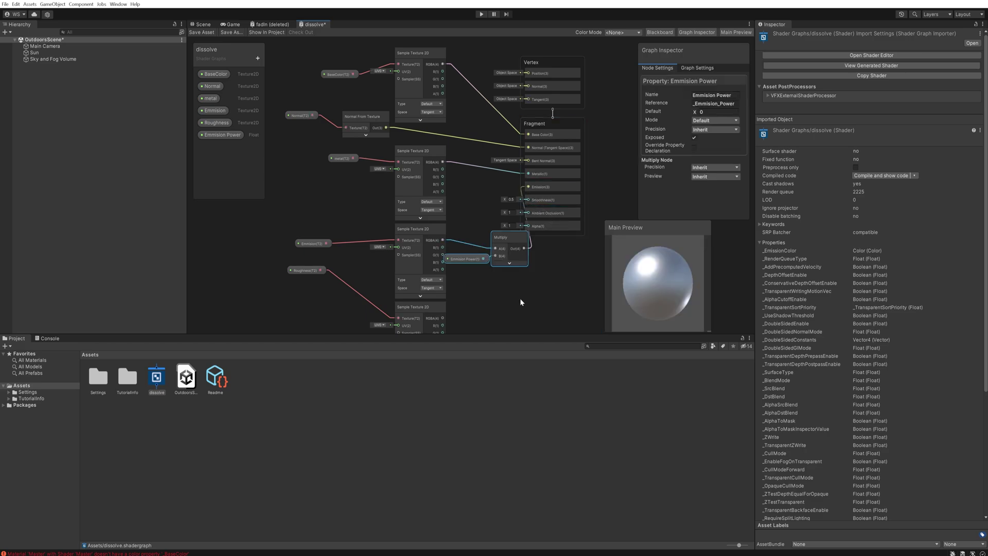
Step: Arrange the emission multiplication nodes beside their texture sample and move the Roughness node next to its Sample Texture 2D node
mouse_move(550, 306)
mouse_down()
mouse_move(382, 246)
mouse_move(497, 264)
mouse_up()
middle_drag(479, 291, 492, 237)
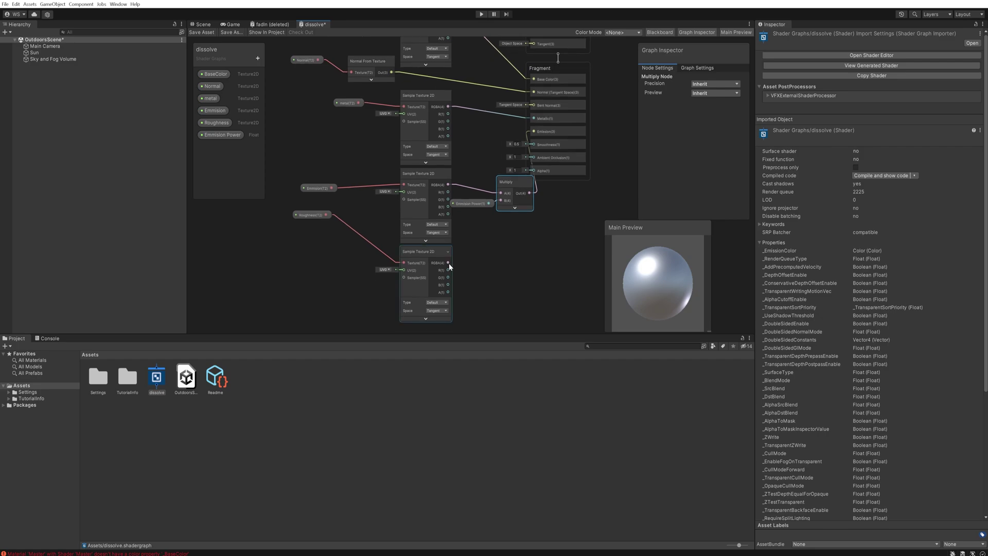
click(325, 221)
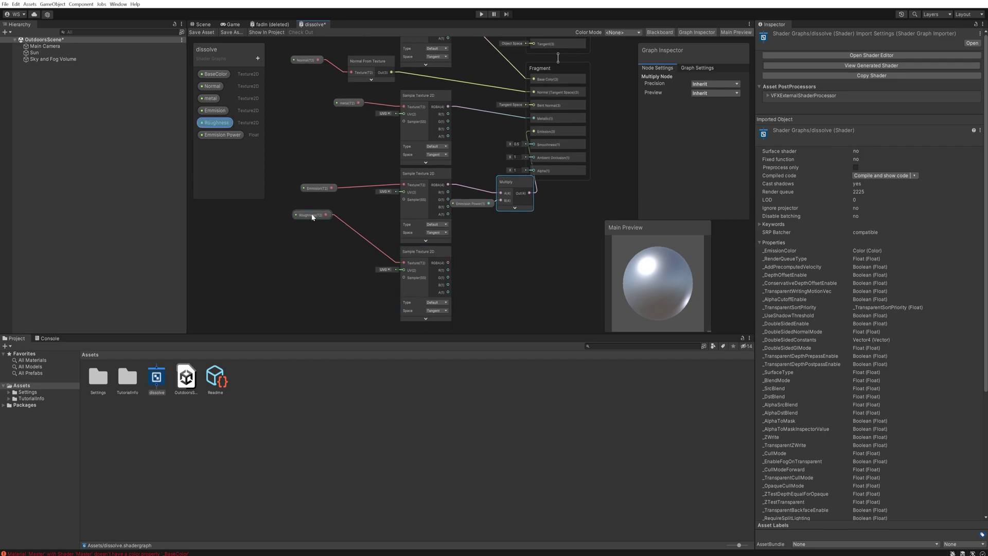
drag(312, 215, 331, 268)
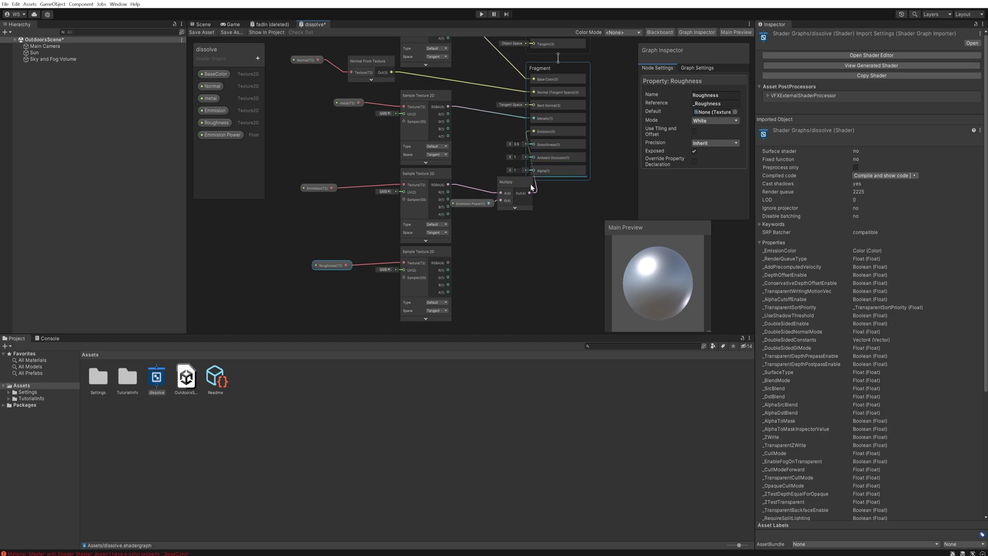
Step: Route the Roughness sample's RGBA through a new Invert Colors node with Red, Green and Blue enabled into Smoothness
drag(448, 263, 483, 259)
text(invert)
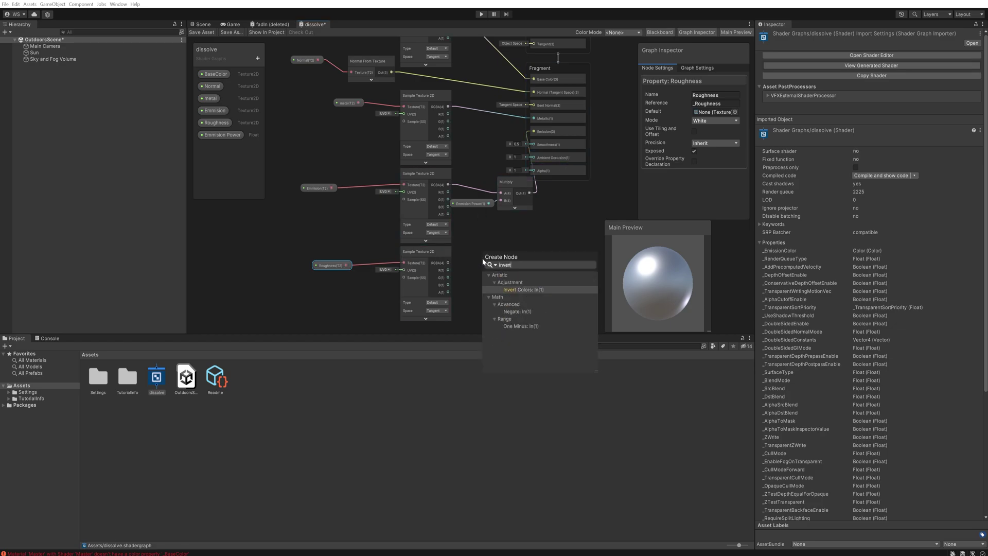
key(Return)
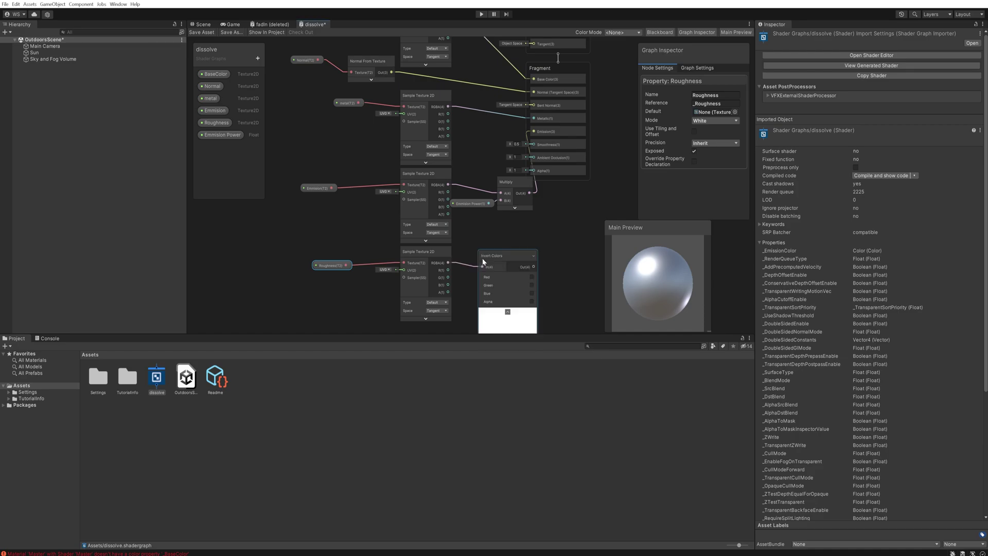
click(532, 277)
click(532, 285)
click(531, 293)
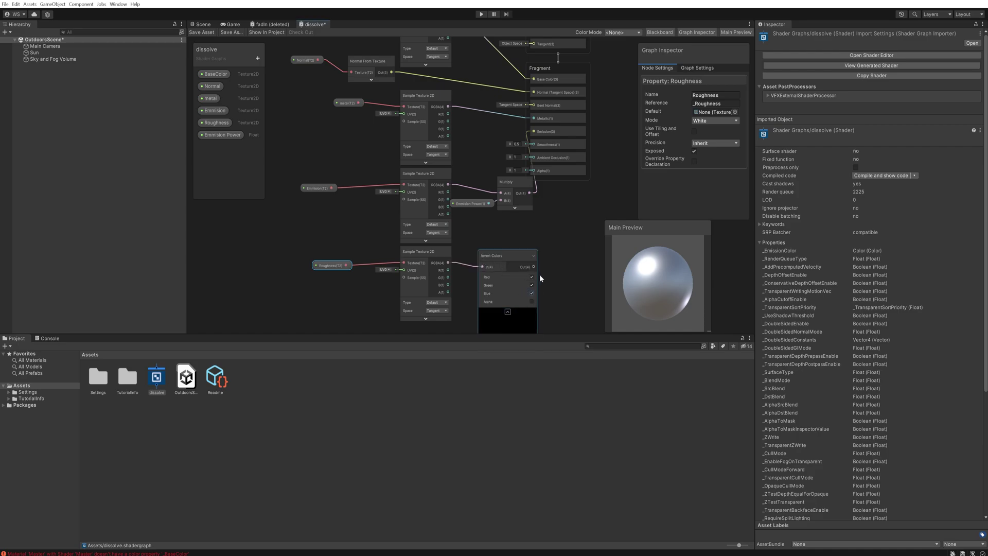
middle_drag(538, 247, 520, 261)
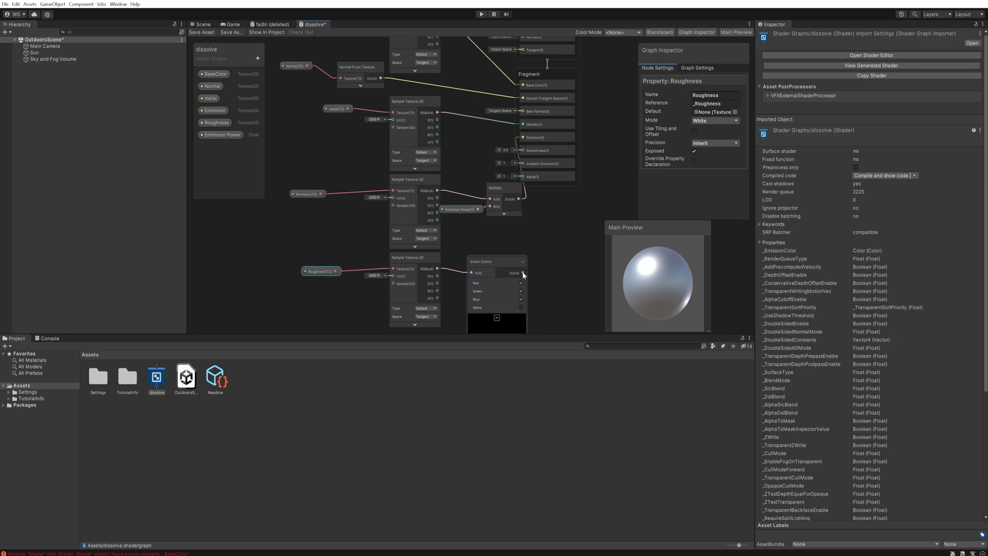
drag(523, 272, 522, 151)
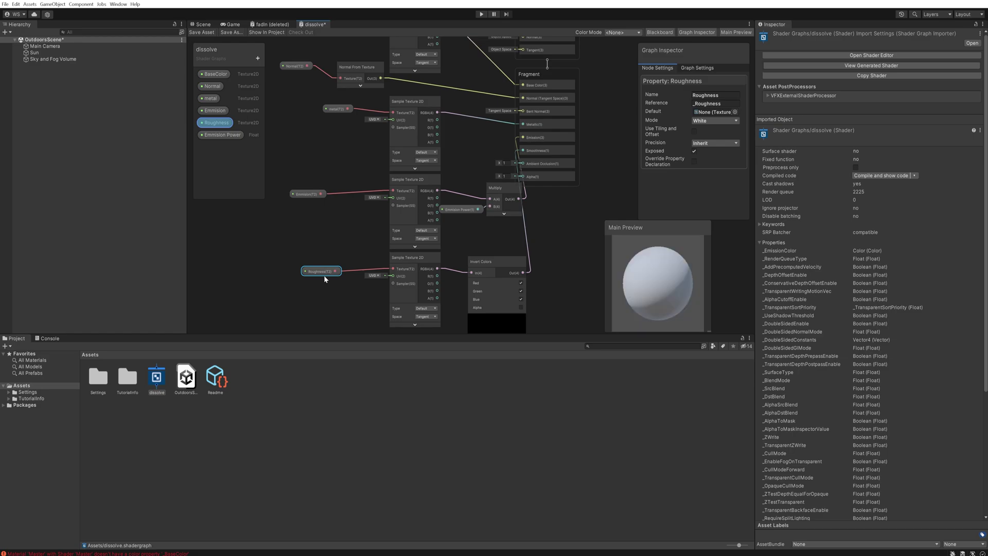
Step: Move all texture, property and math nodes away from the master stack to open up space before the Fragment block
key(a)
drag(482, 311, 338, 69)
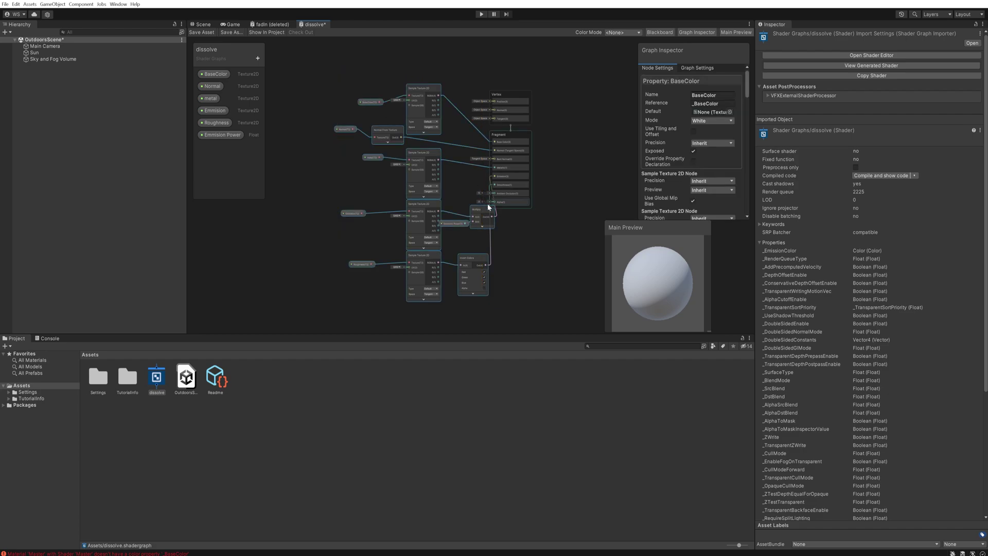
drag(487, 203, 356, 120)
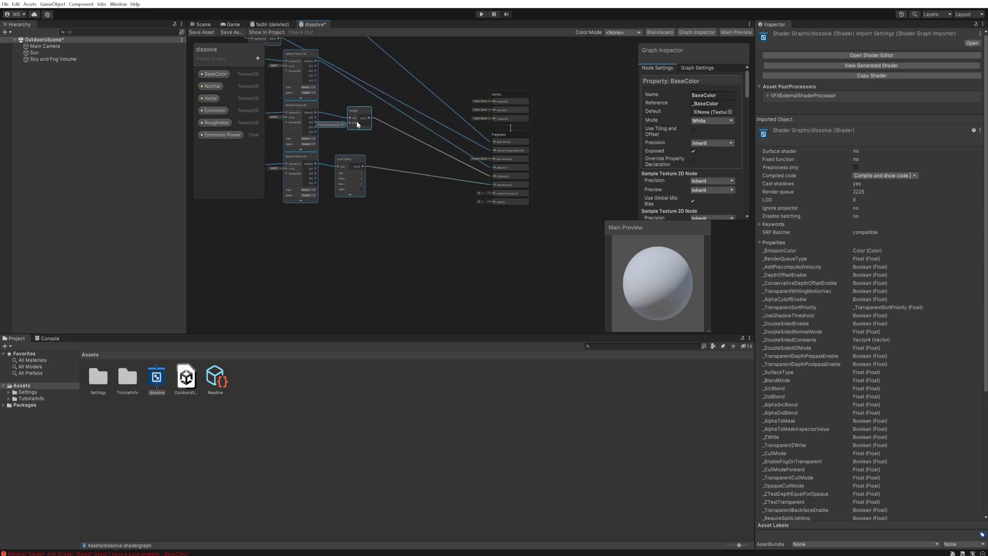
middle_drag(316, 145, 434, 169)
drag(498, 255, 327, 80)
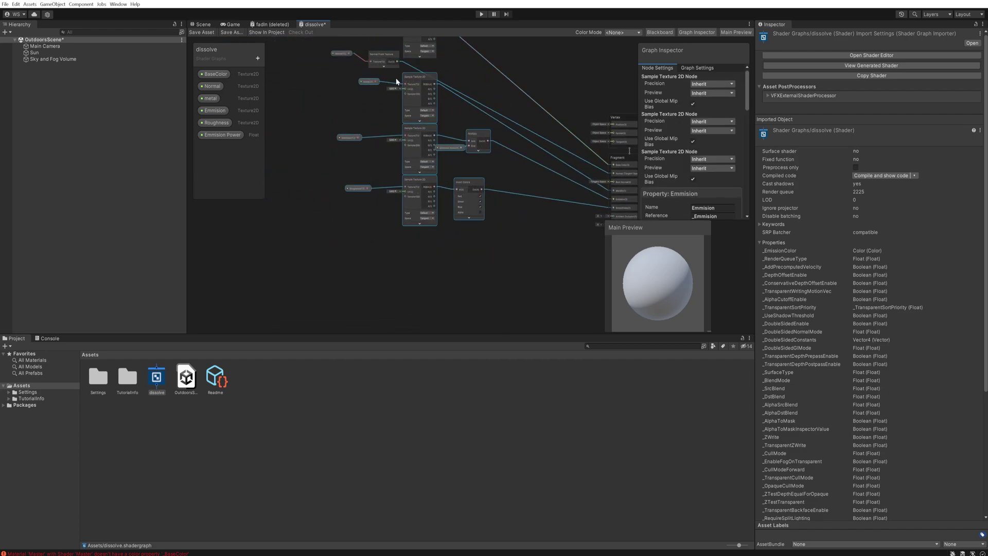
drag(420, 78, 371, 80)
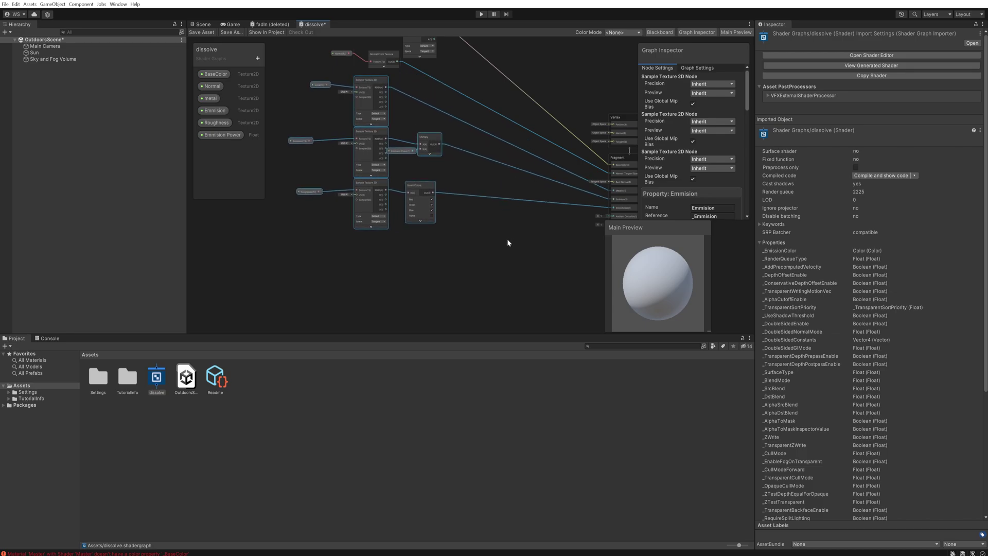
middle_drag(508, 243, 439, 177)
middle_drag(269, 262, 277, 257)
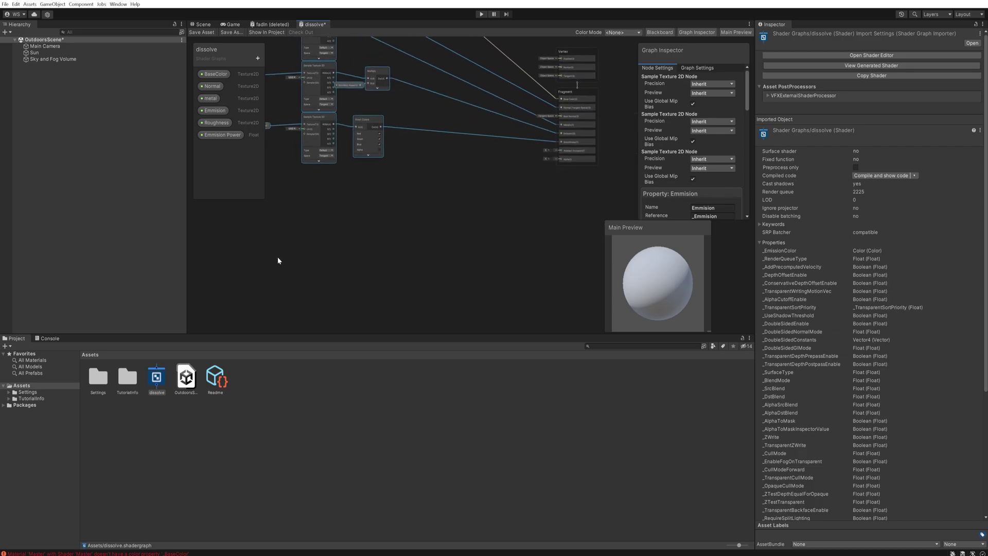
Step: Enable Alpha Clipping in the HDRP surface options of the graph settings
middle_drag(586, 92, 551, 121)
click(550, 120)
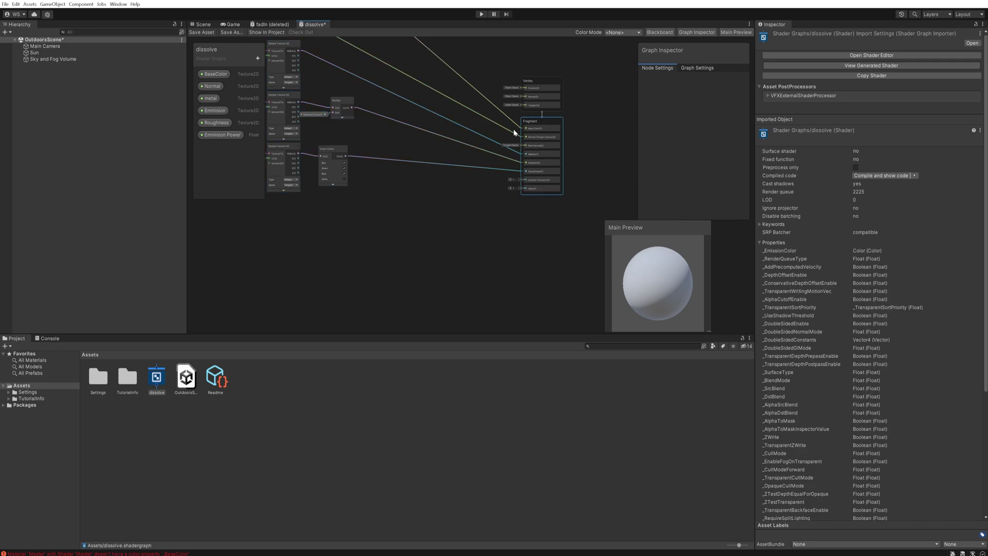
click(696, 69)
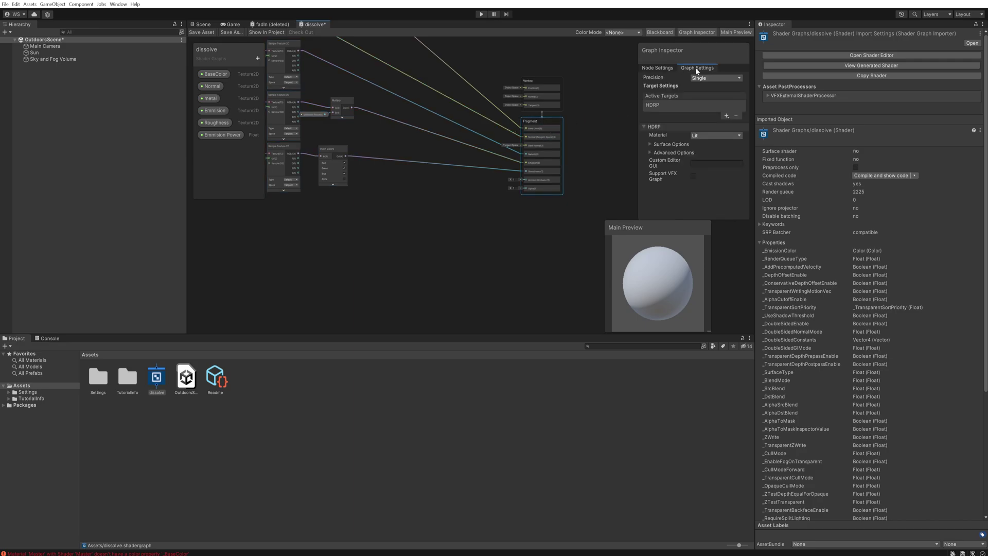
click(651, 144)
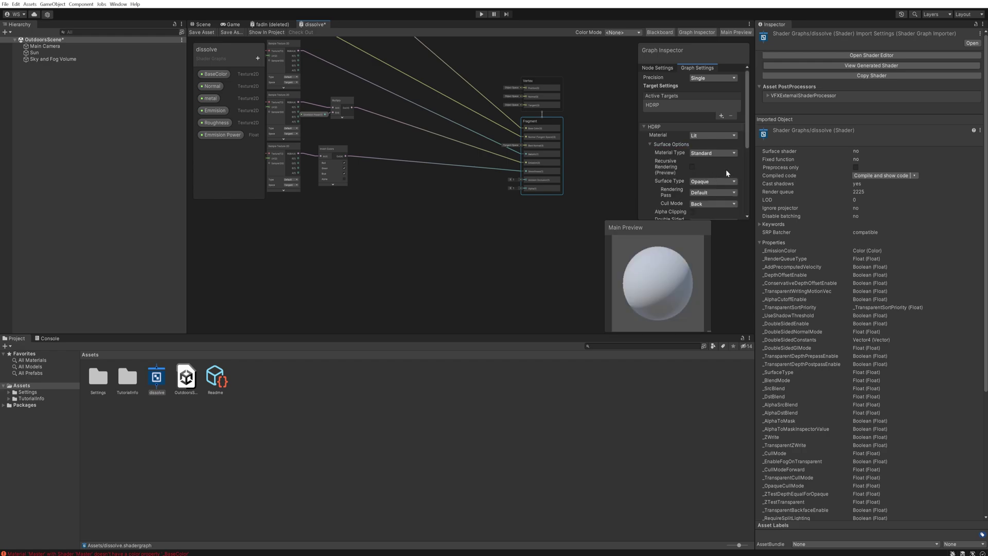
click(692, 212)
Step: Add a Simple Noise node in the empty area below the texture nodes and set its scale to 25
middle_drag(237, 307, 326, 253)
click(334, 255)
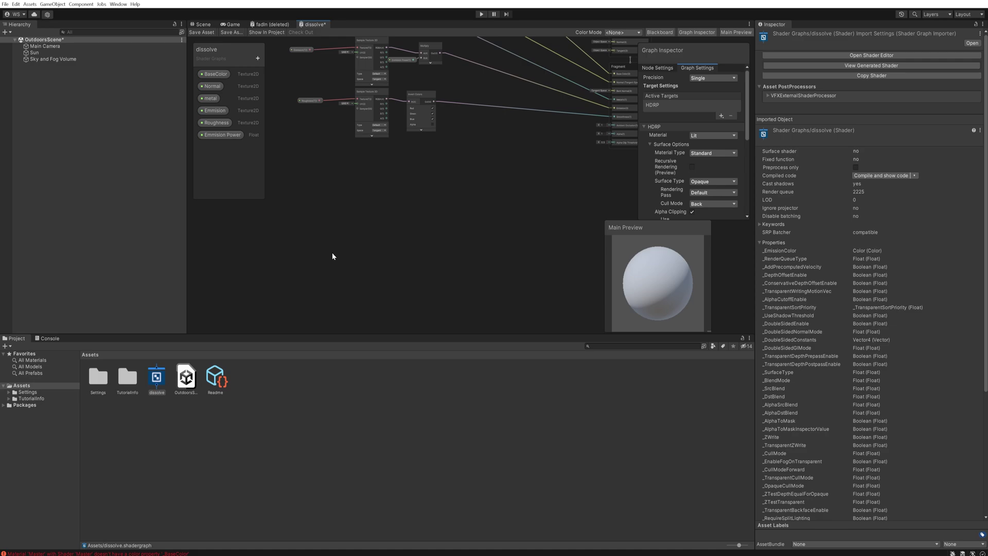
key(space)
text(simple)
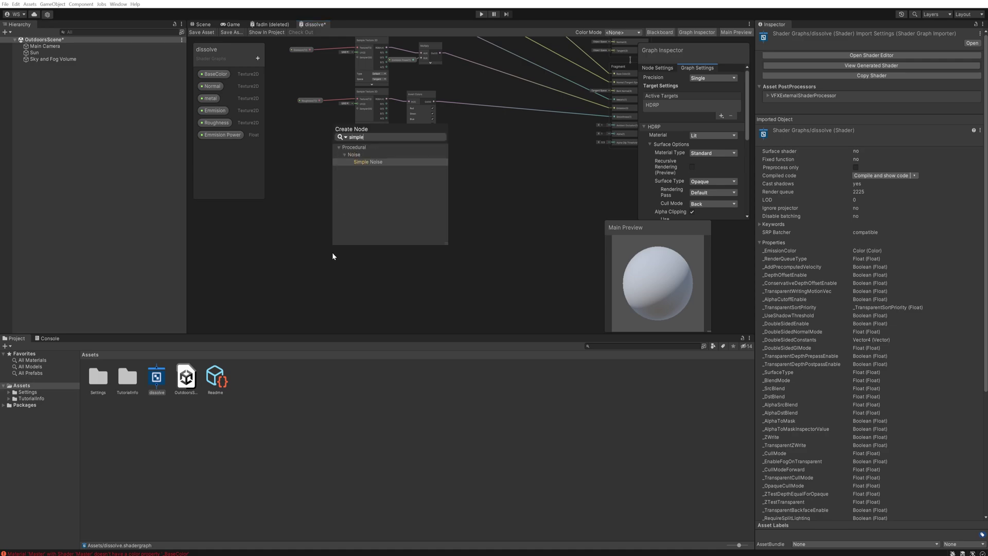
key(Return)
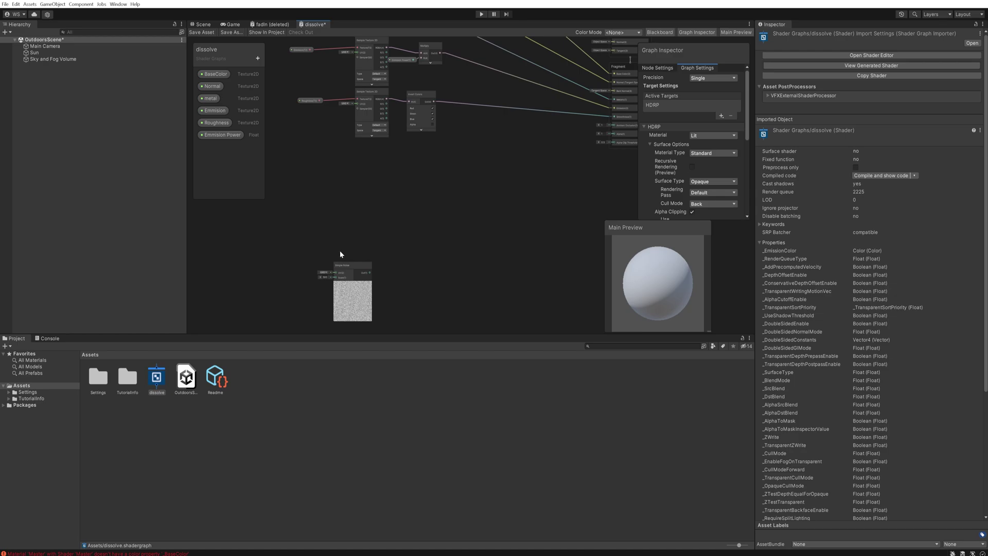
middle_drag(389, 295, 394, 247)
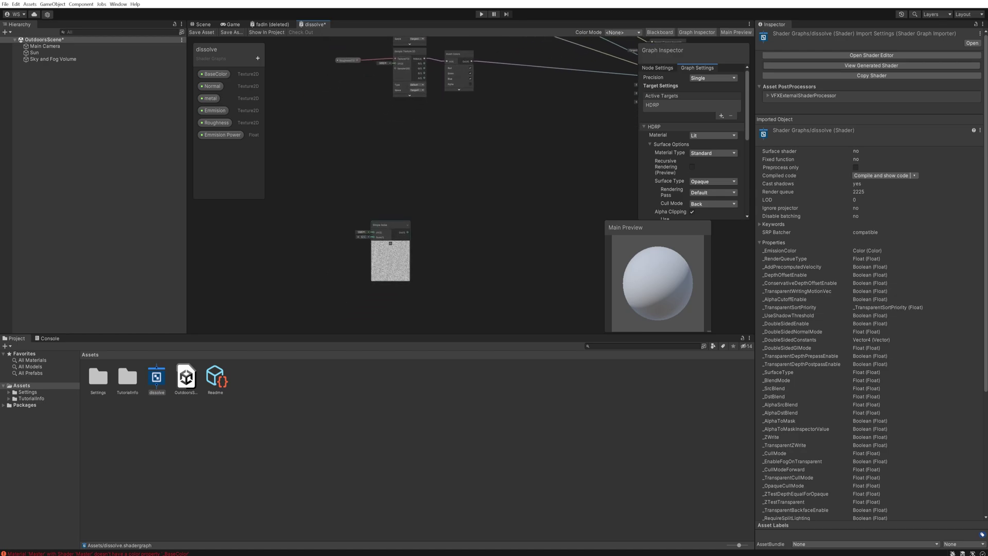
text(25)
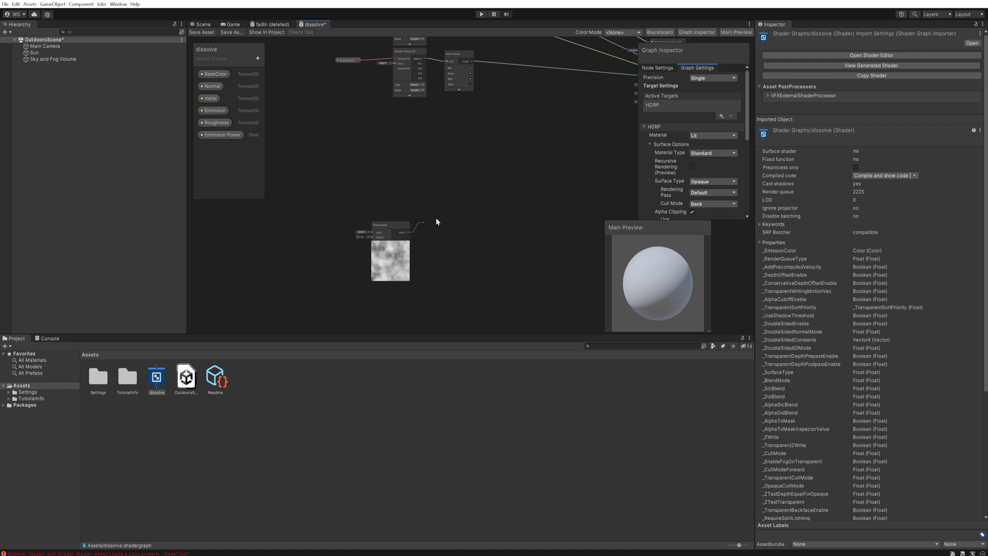
Step: Connect the Simple Noise output to the Edge input of a new Step node and try out different In values
key(space)
text(step)
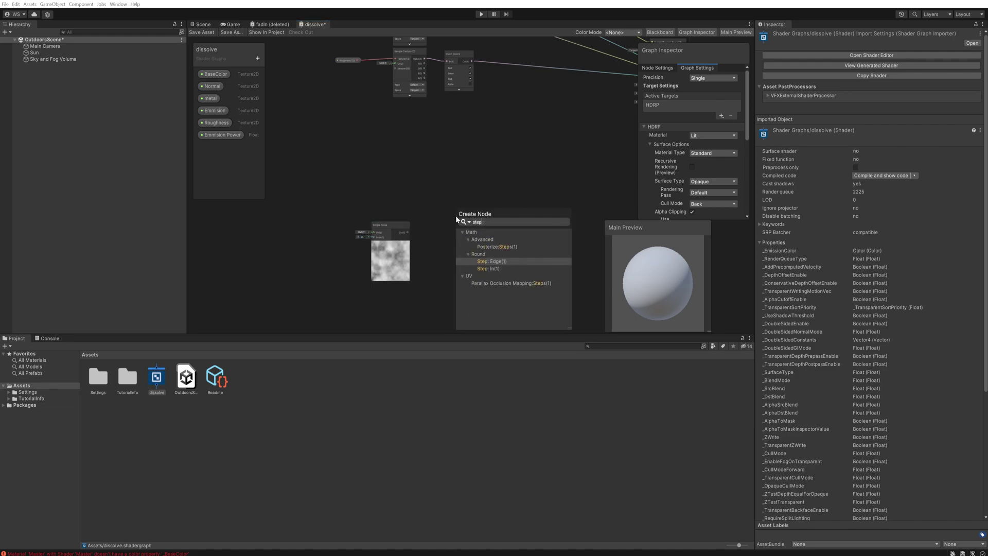
key(Return)
drag(471, 216, 488, 214)
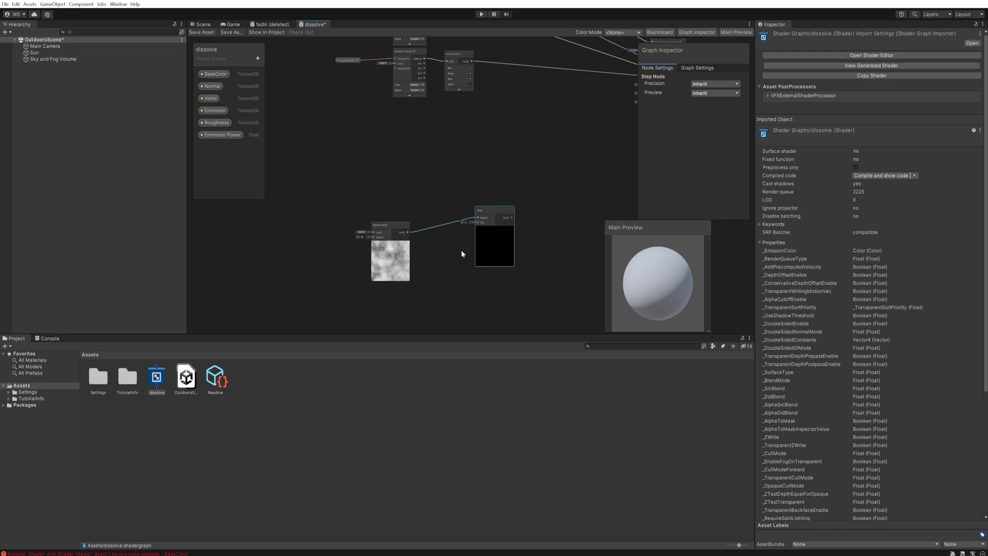
scroll(458, 237, up, 2)
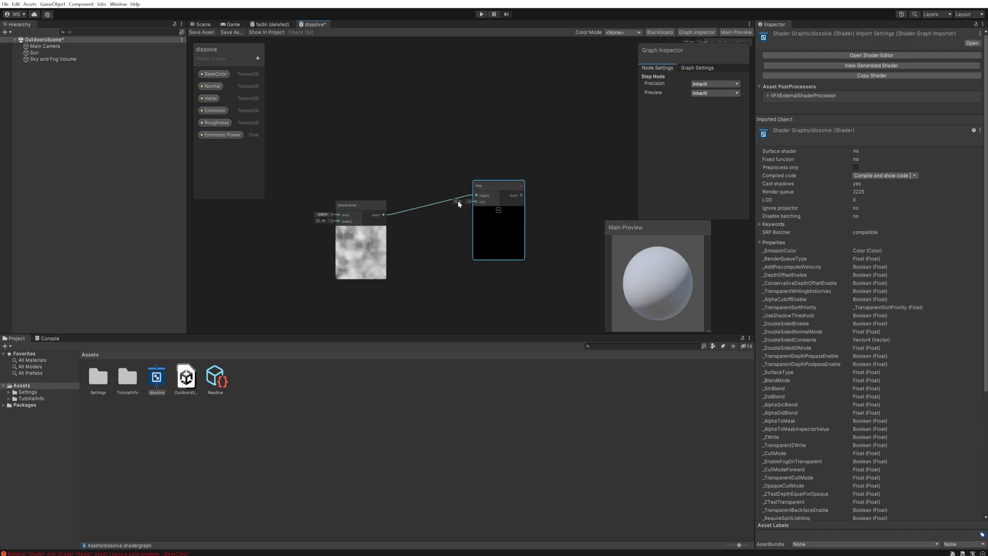
mouse_move(456, 201)
mouse_down()
mouse_move(468, 202)
mouse_move(457, 201)
mouse_up()
Step: Add a Float property named FadeIn
click(258, 59)
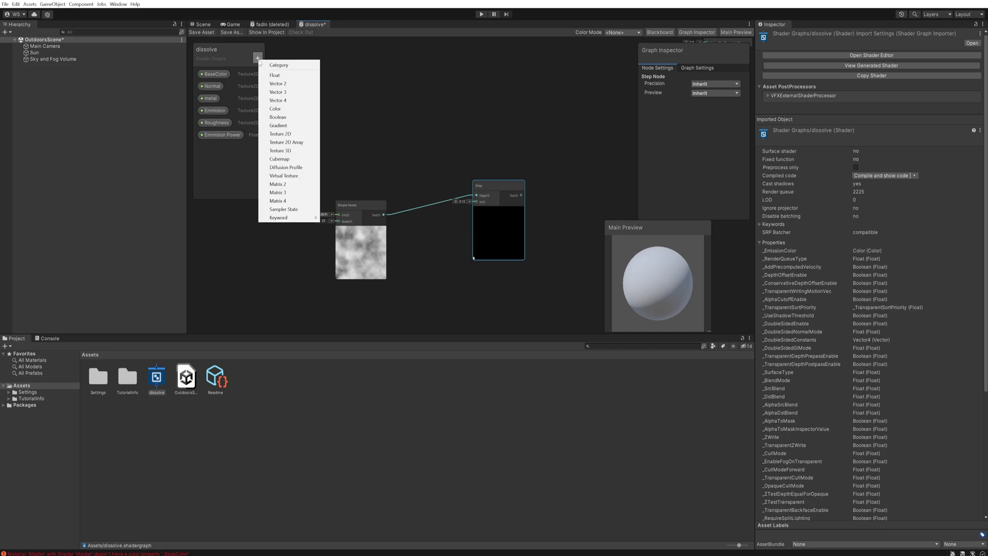
click(276, 75)
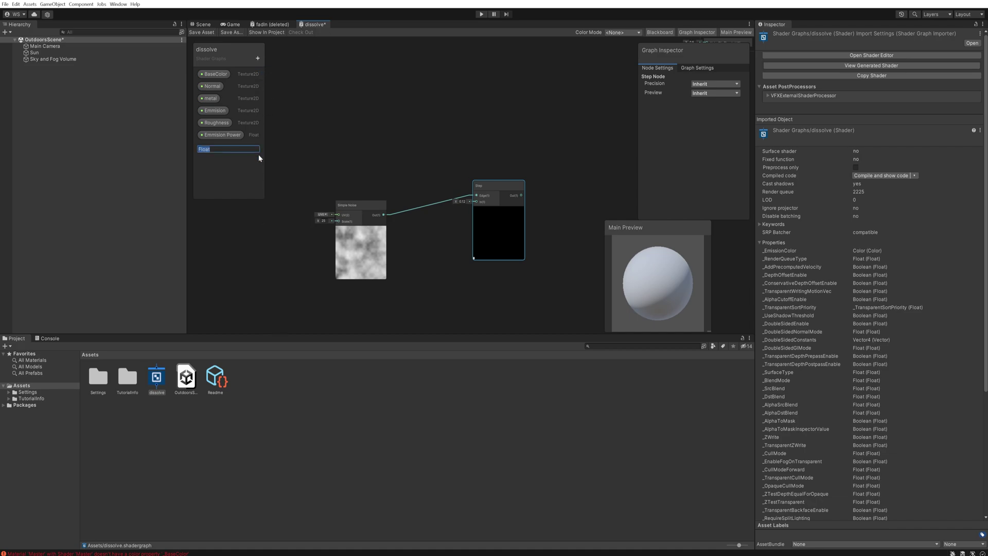
text(DafeIn)
key(Return)
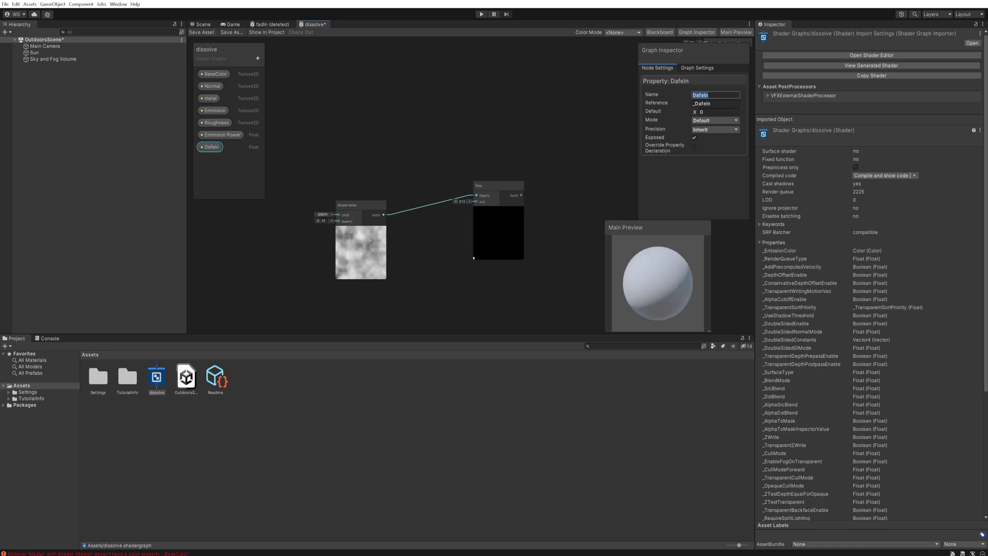
text(FadeIn)
key(Return)
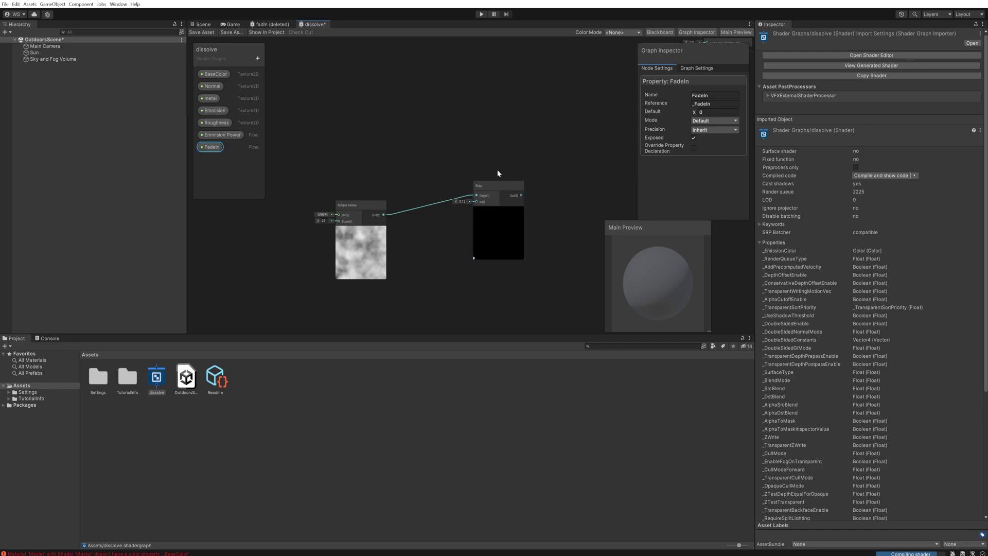
Step: Place FadeIn in the graph, connect it to the Step node's In input, and set its default to 0.5
middle_drag(497, 171, 473, 138)
drag(211, 147, 452, 170)
drag(416, 202, 419, 194)
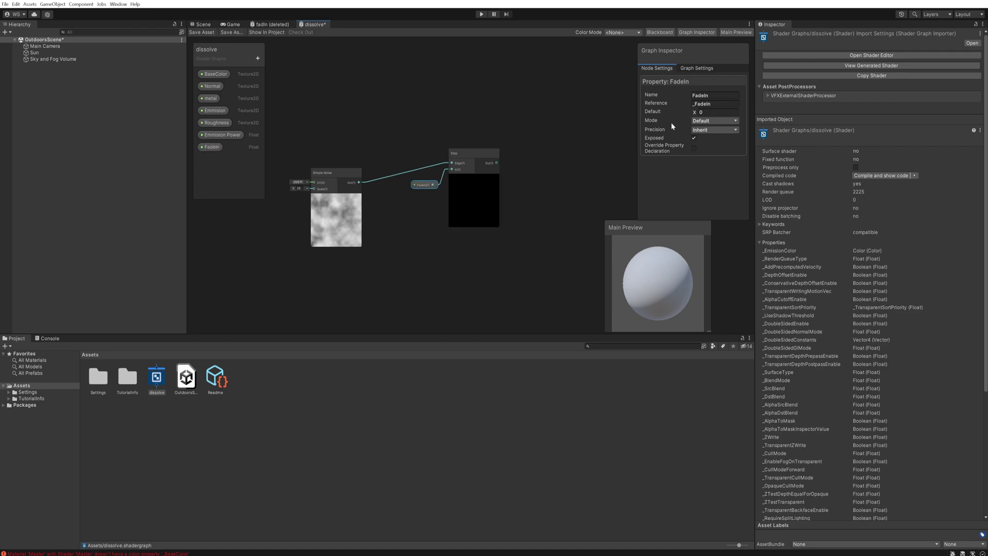
click(715, 112)
text(0.5)
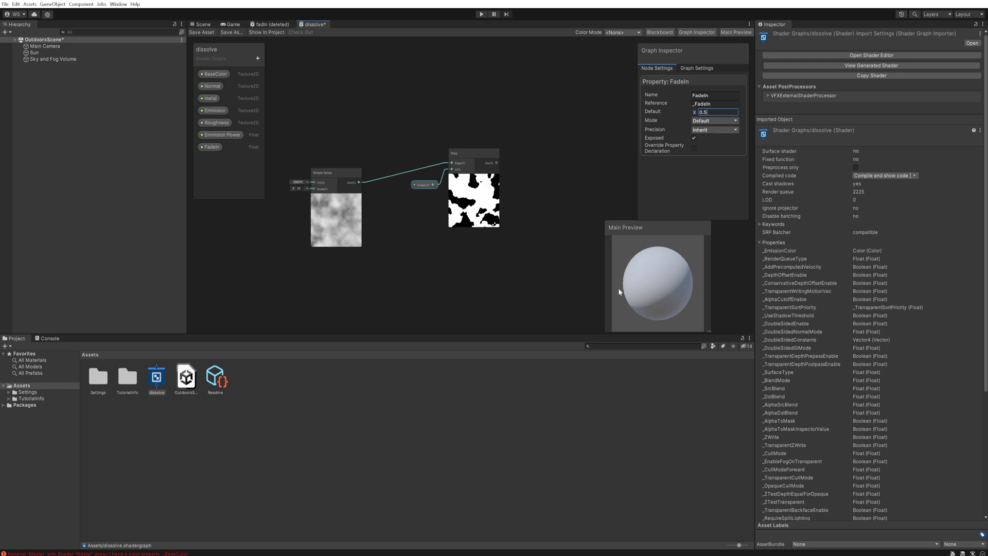
Step: Duplicate the Step node with its FadeIn node and place the copies above the originals, leaving a gap between them
middle_drag(530, 163, 498, 187)
shift+drag(439, 179, 445, 239)
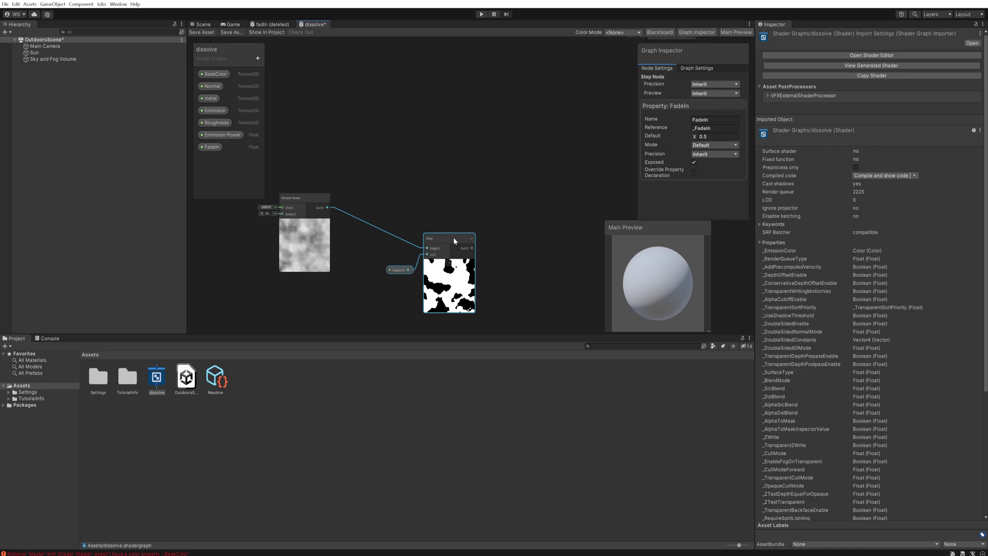
key(ctrl+d)
drag(470, 236, 486, 126)
click(439, 153)
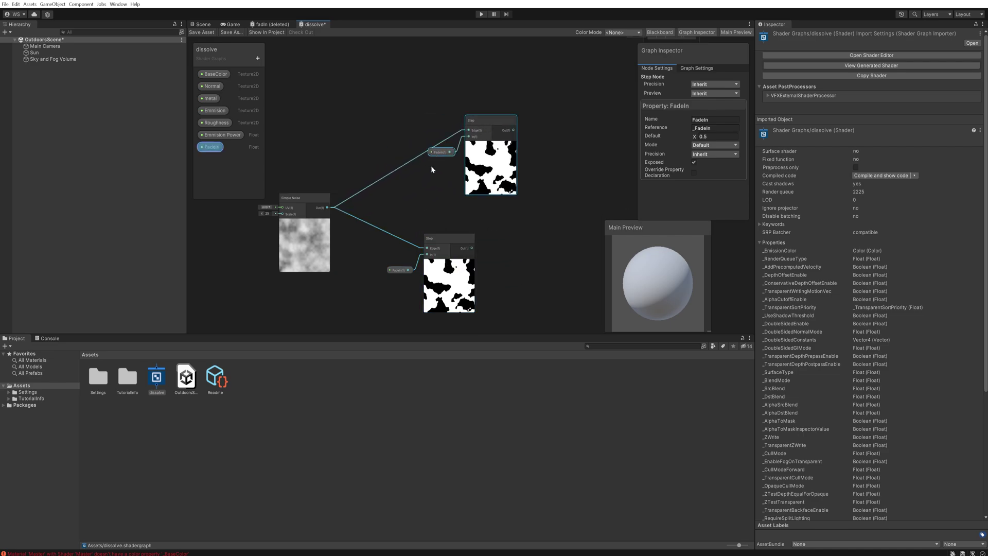
drag(438, 152, 385, 177)
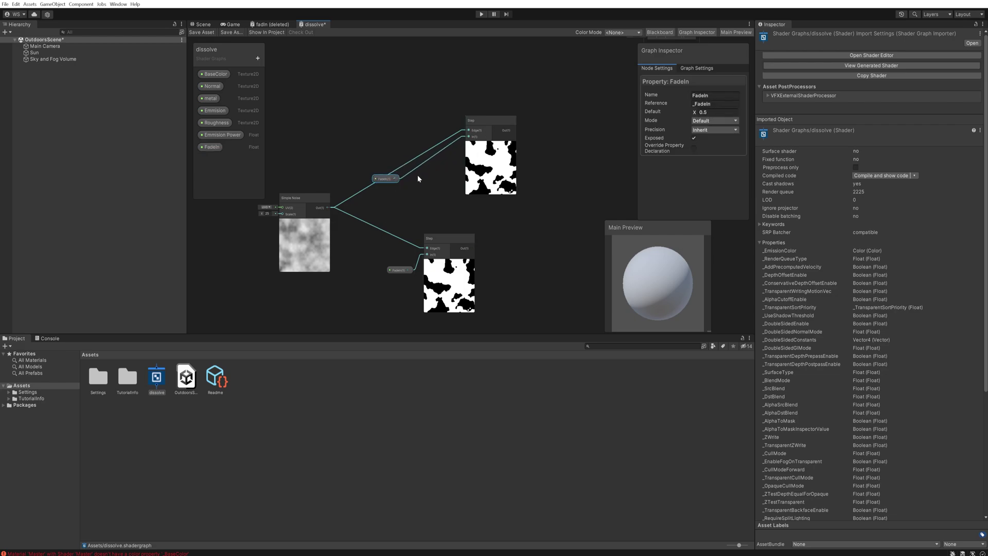
Step: Insert an Add node that adds 0.05 to the upper FadeIn and feeds the upper Step node's In input
key(space)
text(add)
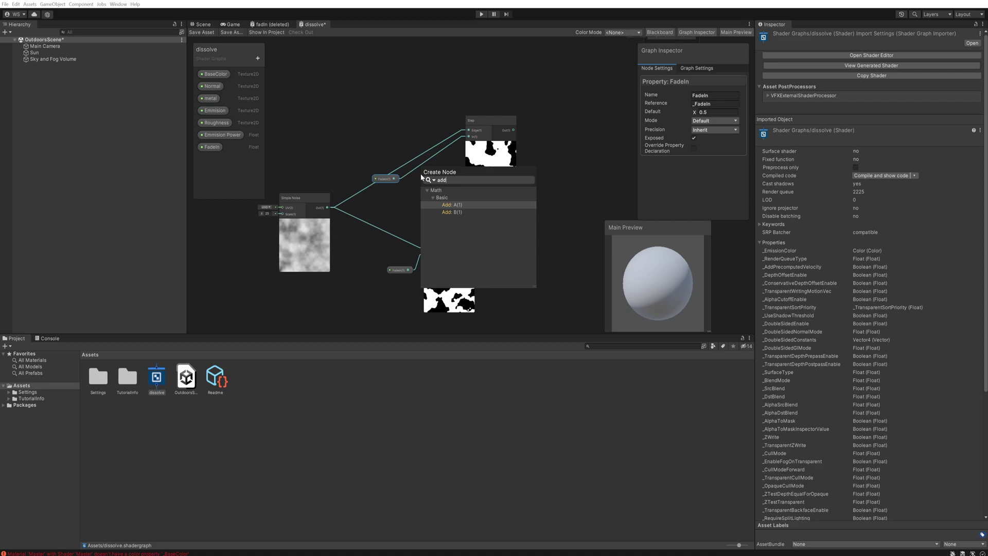
key(Return)
scroll(421, 175, up, 1)
click(421, 174)
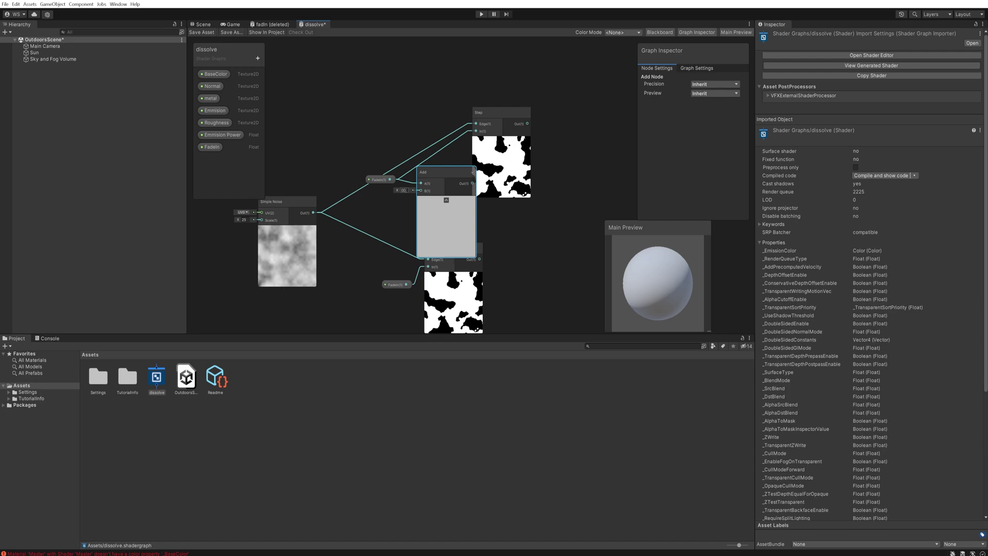
drag(472, 184, 476, 131)
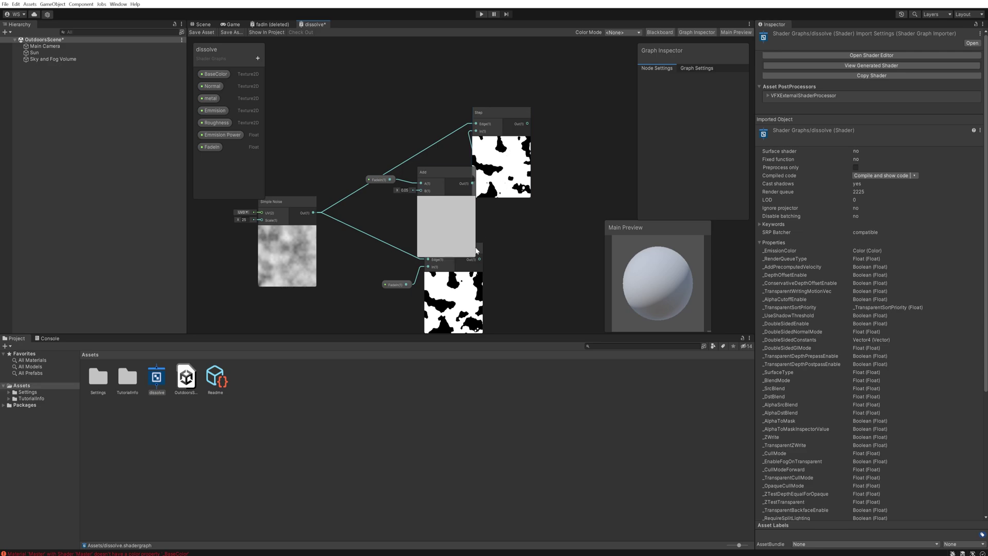
Step: Move the Add node and its FadeIn node clear of the two Step nodes
drag(441, 165, 442, 166)
drag(448, 175, 412, 144)
middle_drag(510, 142, 462, 105)
Step: Add a Subtract node that takes the upper Step output as A and the lower Step output as B
drag(480, 88, 513, 110)
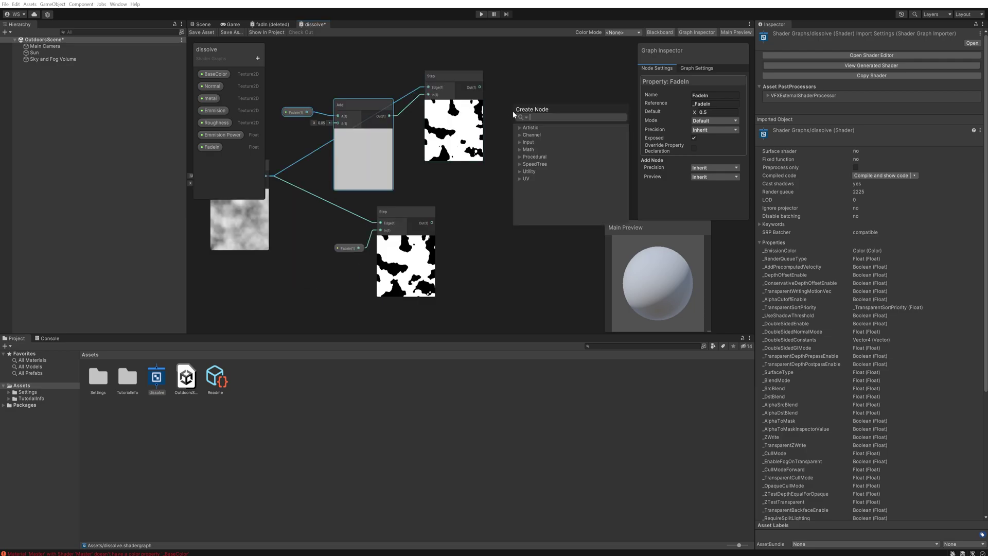
text(sub)
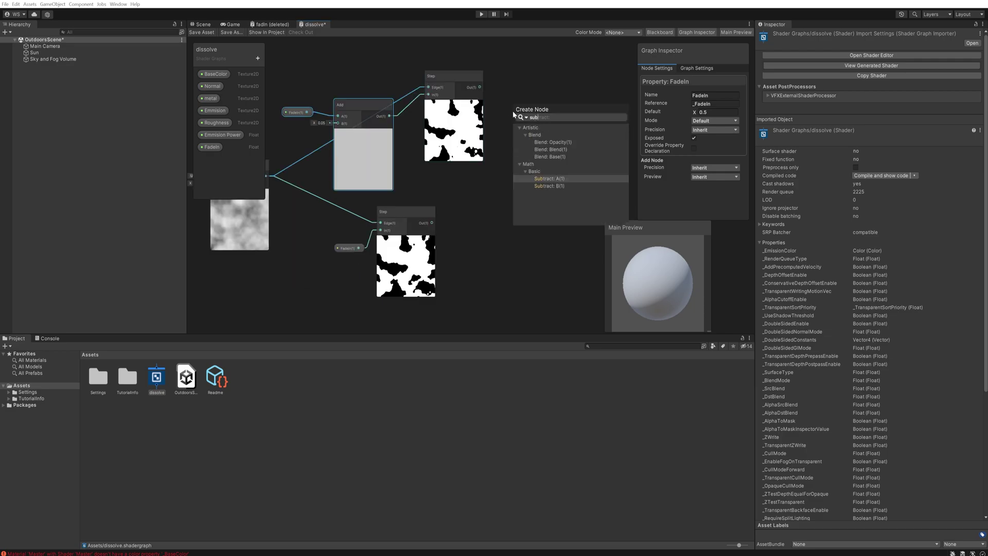
key(Return)
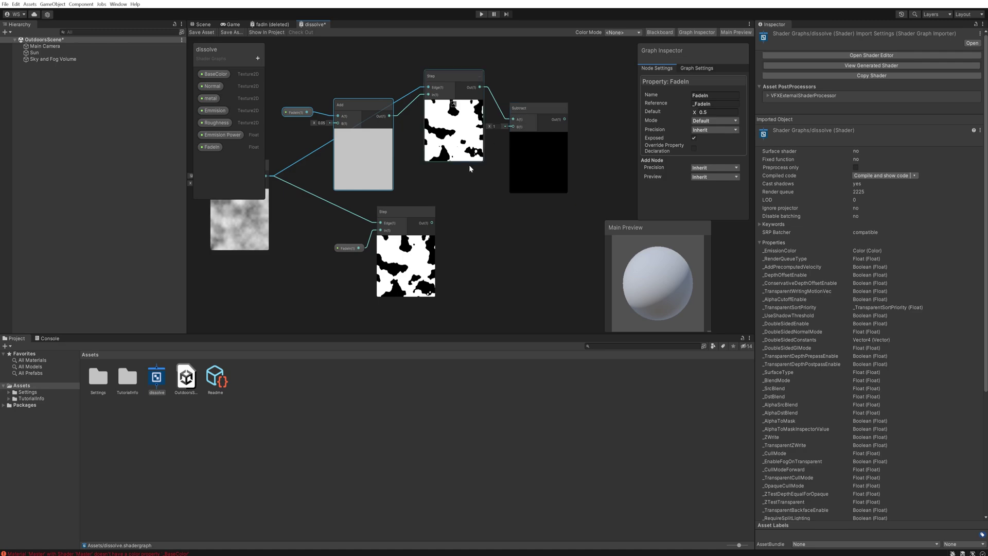
drag(432, 223, 513, 126)
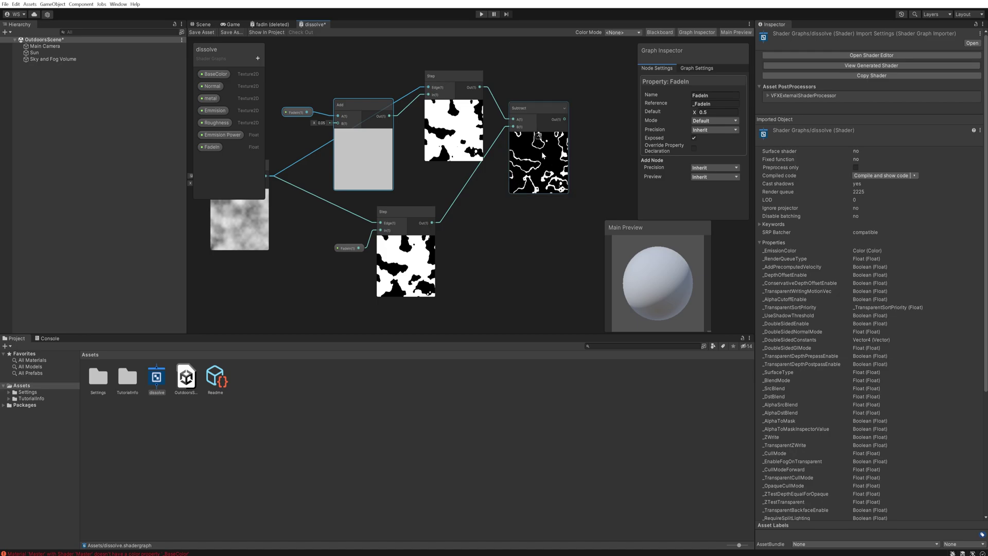
click(537, 136)
Step: Add a Color property to the shader graph, keep the name Color, and select it for editing
scroll(538, 137, down, 3)
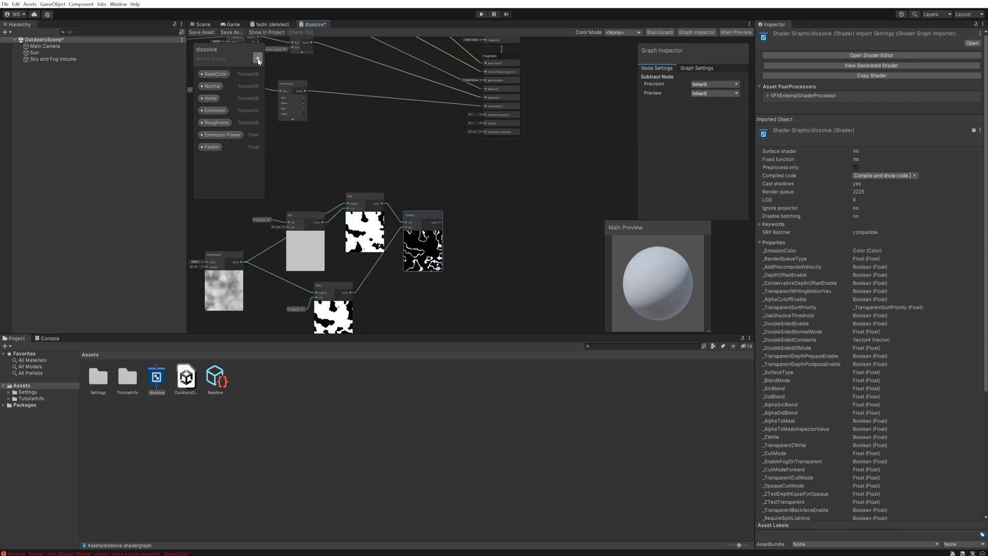
click(257, 58)
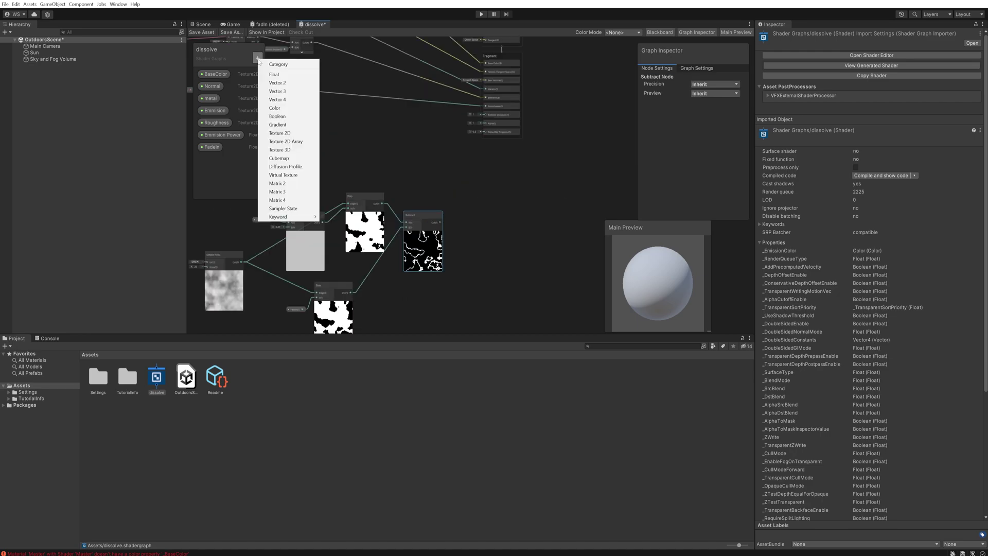
click(275, 108)
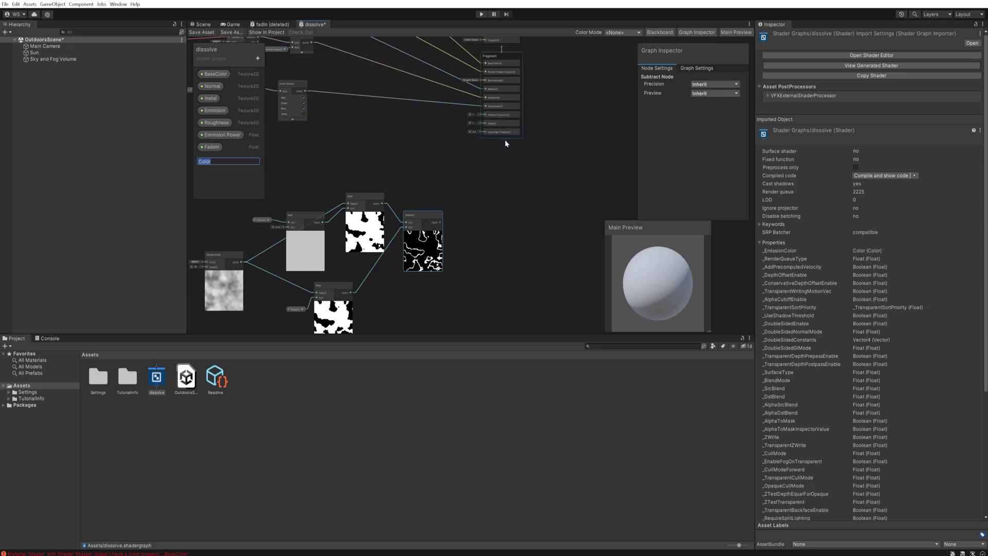
click(276, 182)
click(212, 161)
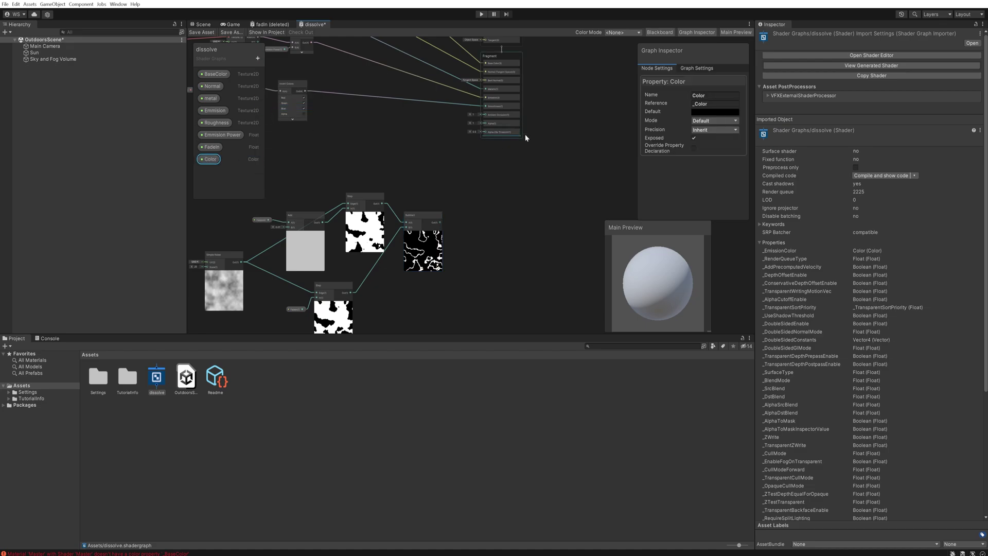
Step: Set the Color property's mode to HDR and its default to magenta (RGB 205, 33, 238) with intensity 2
click(714, 121)
click(706, 138)
click(715, 112)
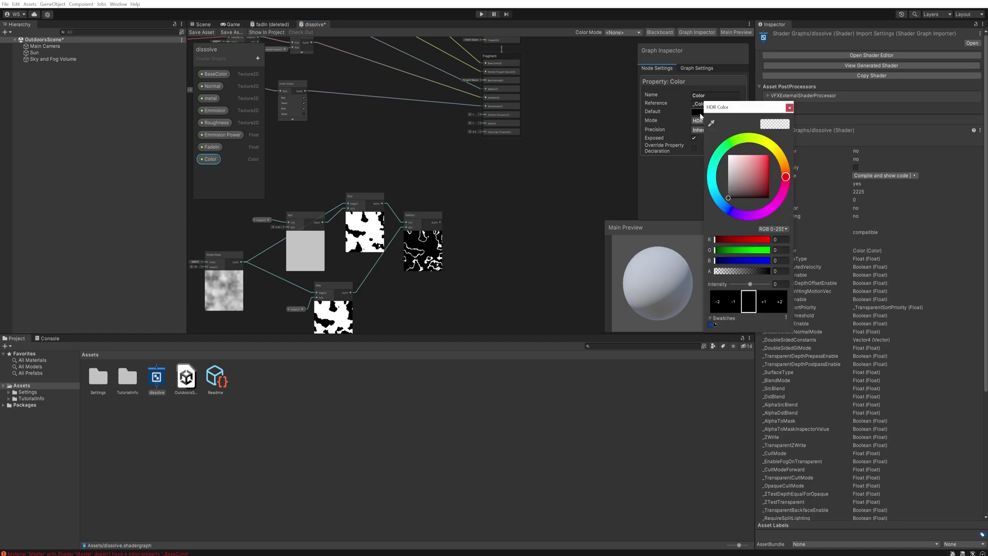
click(765, 214)
drag(755, 178, 768, 158)
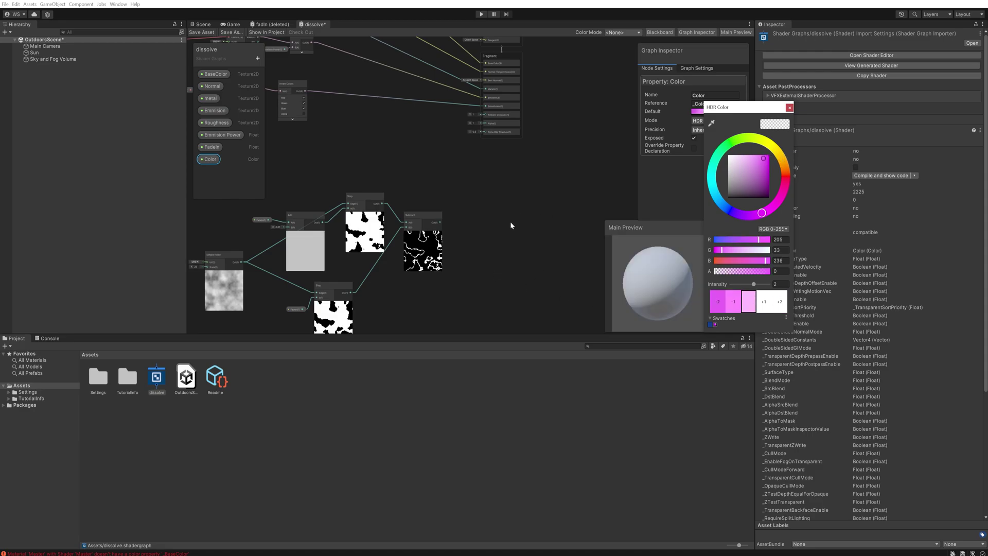
click(495, 227)
Step: Feed the Fragment block's Alpha input from the lower Step node, and replace that connection with the upper Step node's output
middle_drag(471, 227, 482, 200)
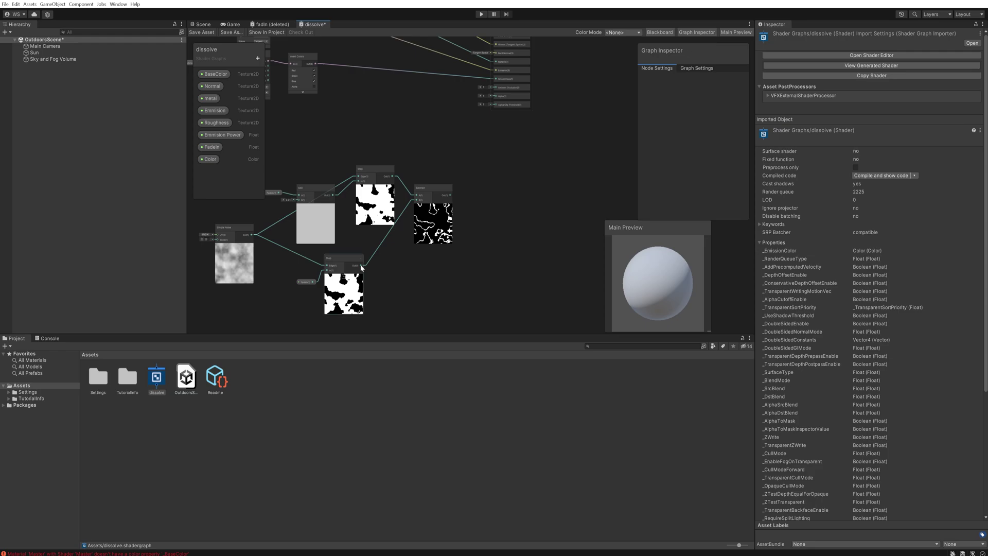
drag(373, 254, 496, 97)
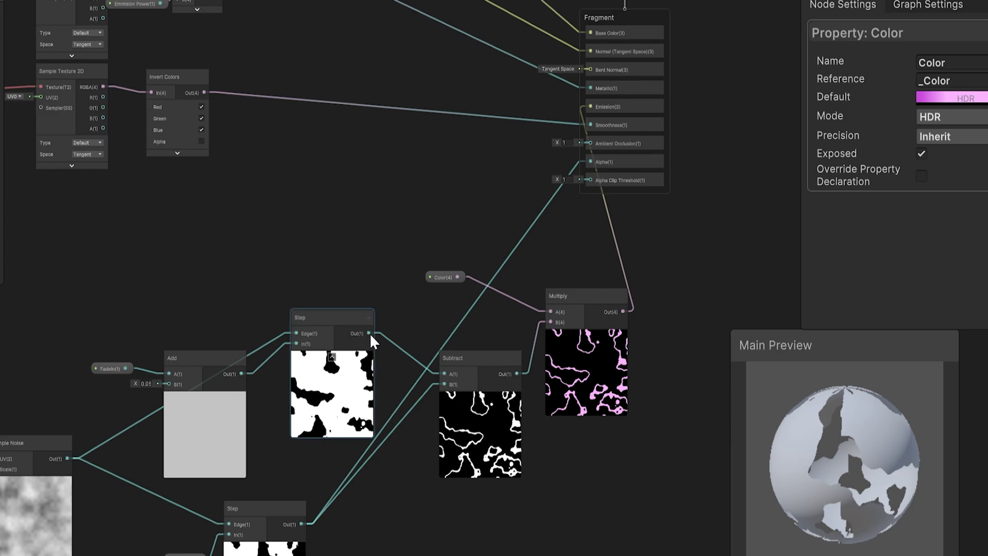
drag(368, 333, 591, 161)
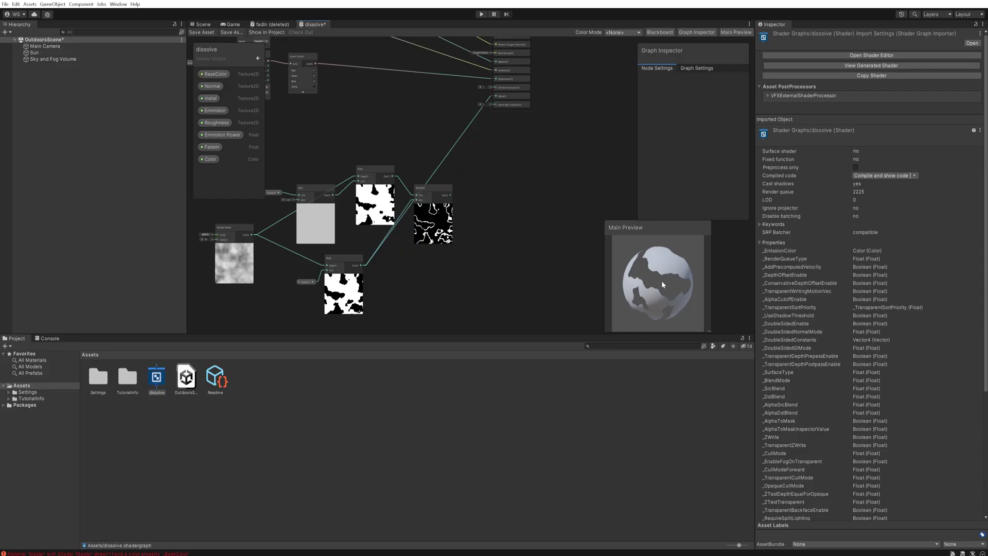
drag(661, 280, 689, 303)
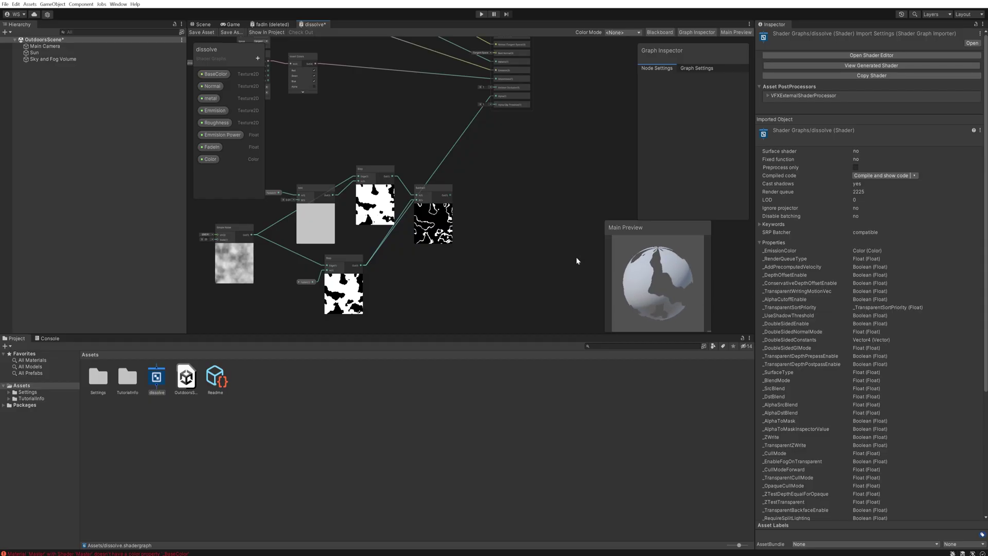
drag(440, 189, 451, 192)
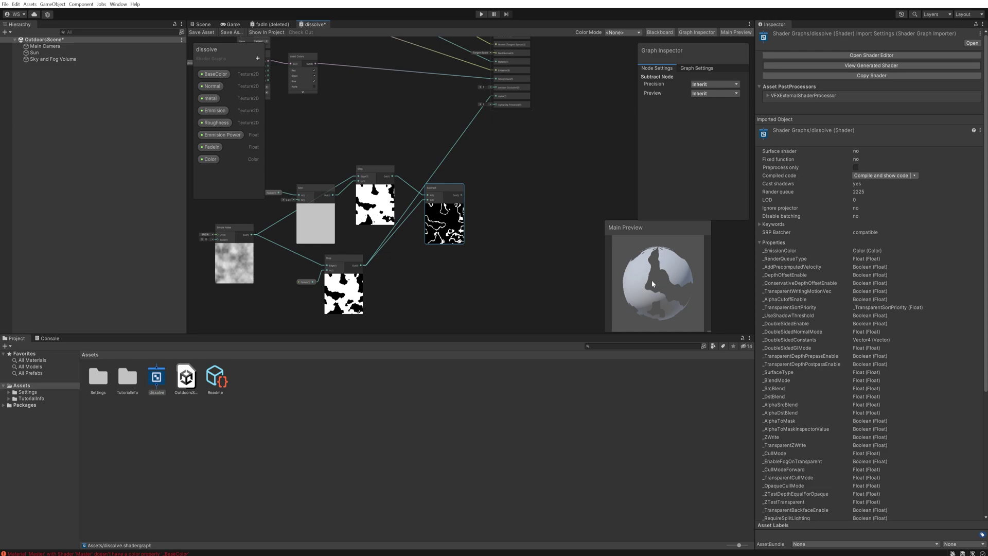
Step: Set the HDRP target's Double Sided Mode to Enabled in the graph's surface options and inspect the preview sphere
click(700, 69)
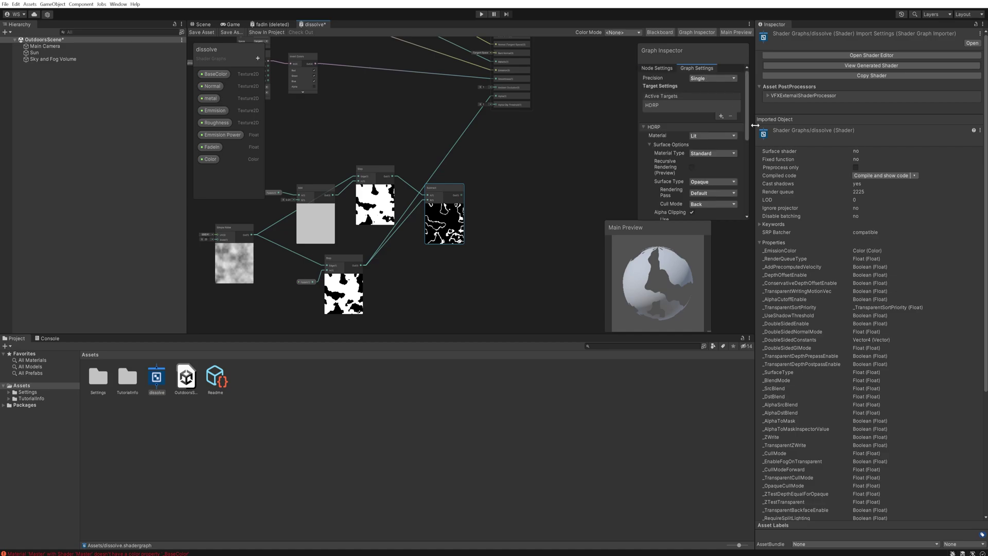
scroll(748, 117, down, 5)
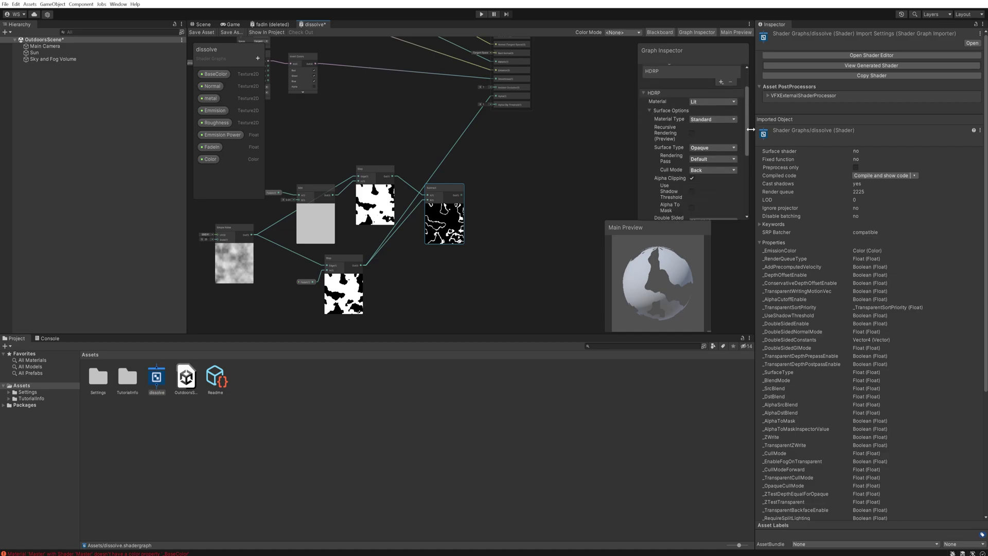
scroll(749, 134, up, 5)
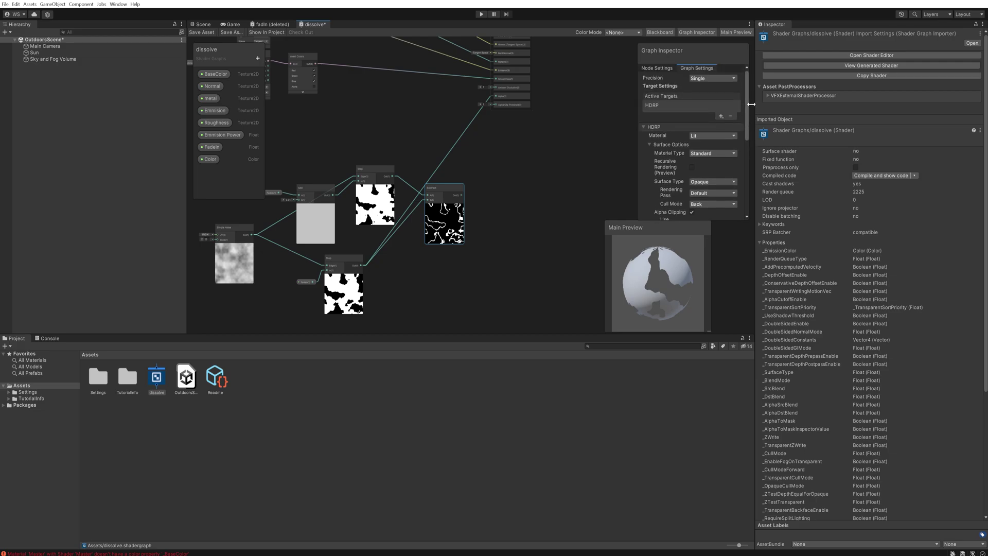
scroll(749, 132, down, 2)
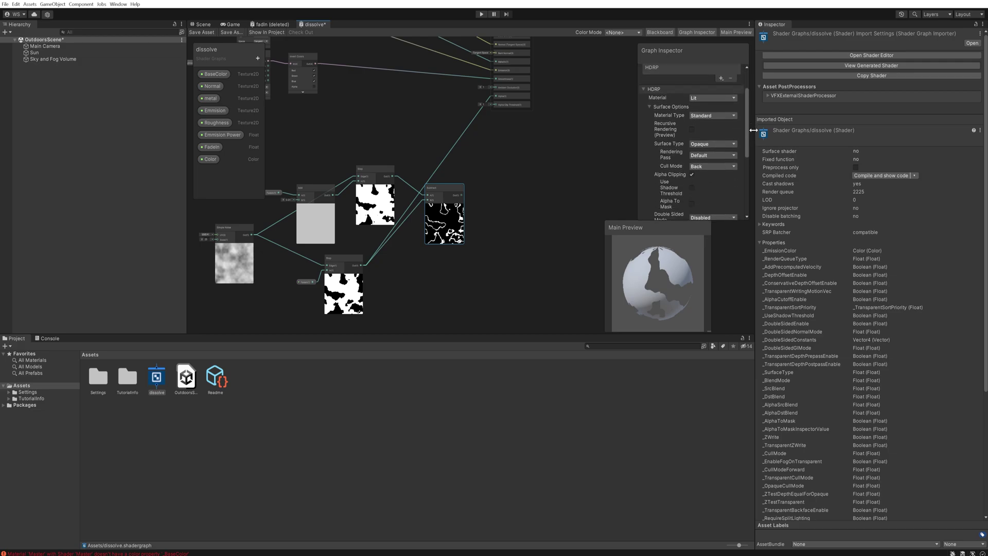
scroll(667, 174, down, 3)
click(704, 180)
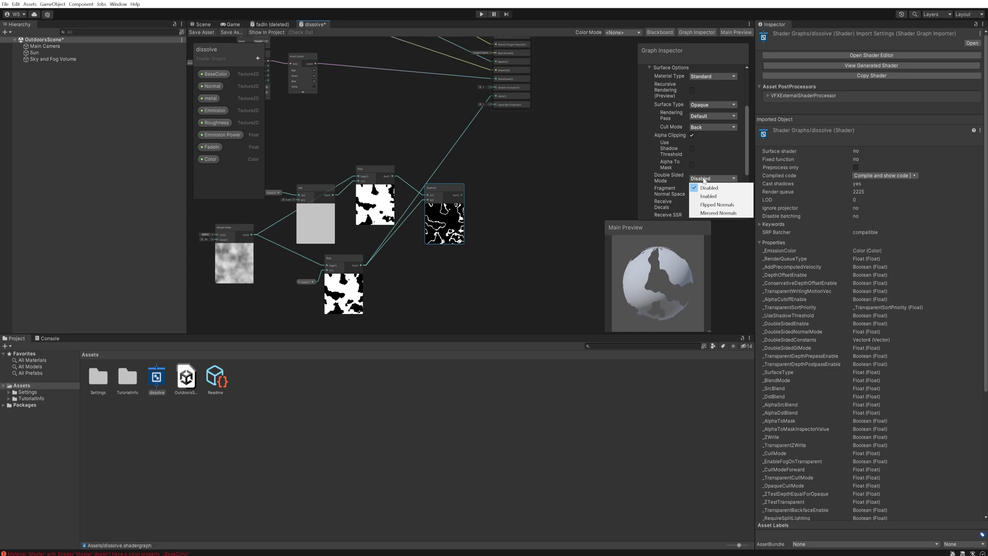
click(704, 197)
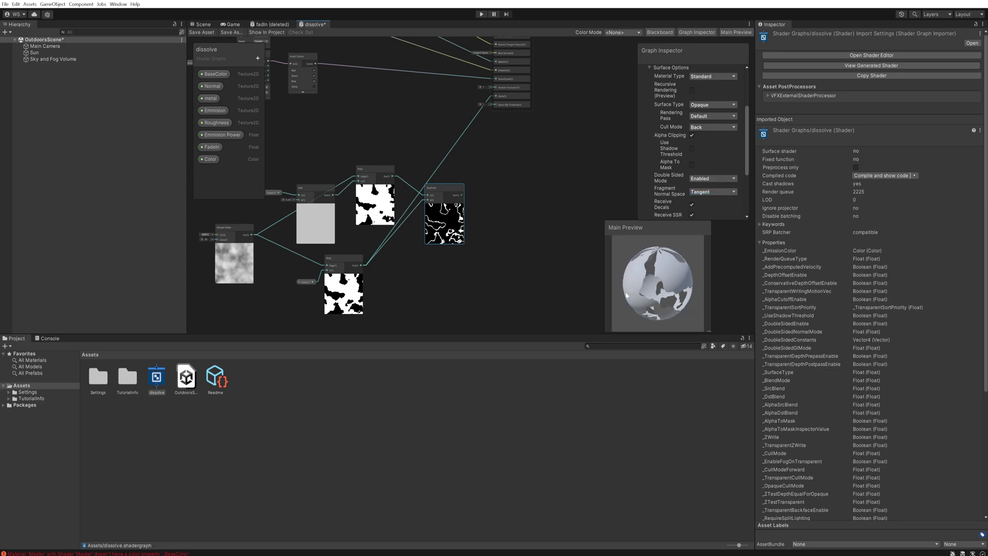
mouse_move(639, 292)
mouse_down()
mouse_move(711, 267)
mouse_move(729, 272)
mouse_move(721, 288)
mouse_move(642, 284)
mouse_up()
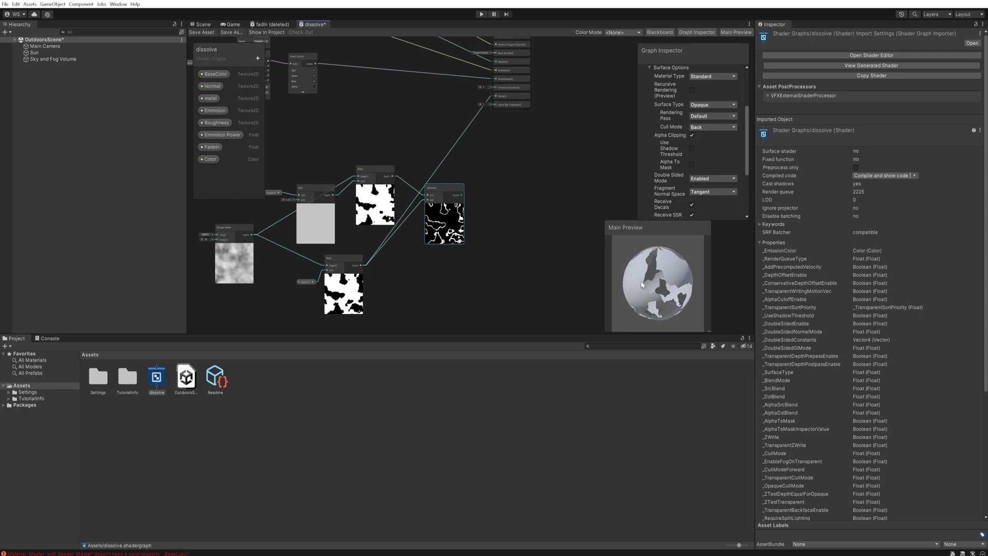
Step: Place the Color property in the graph, multiply it by the Subtract output, and feed the result into the Fragment's Emission input
drag(210, 160, 496, 194)
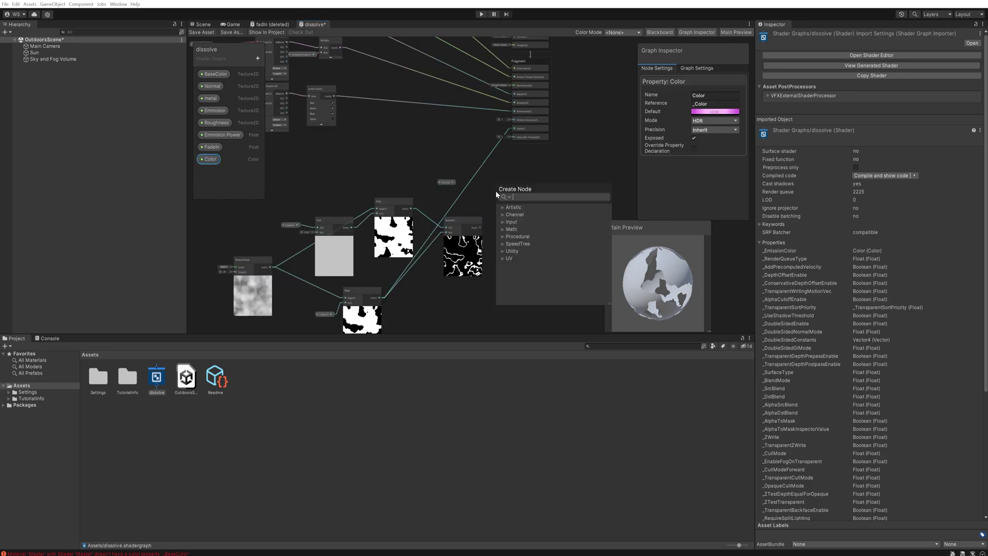
text(mul)
key(Return)
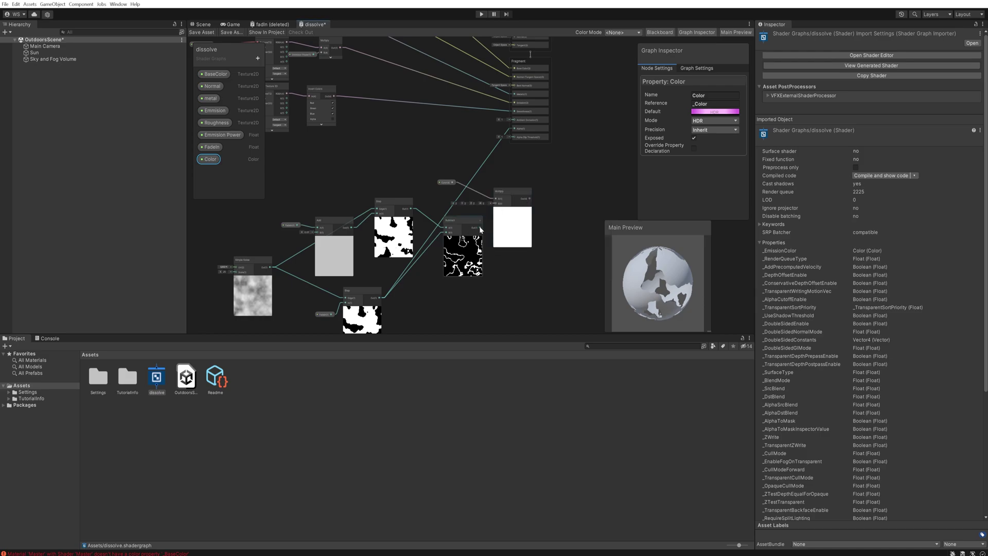
drag(481, 228, 496, 204)
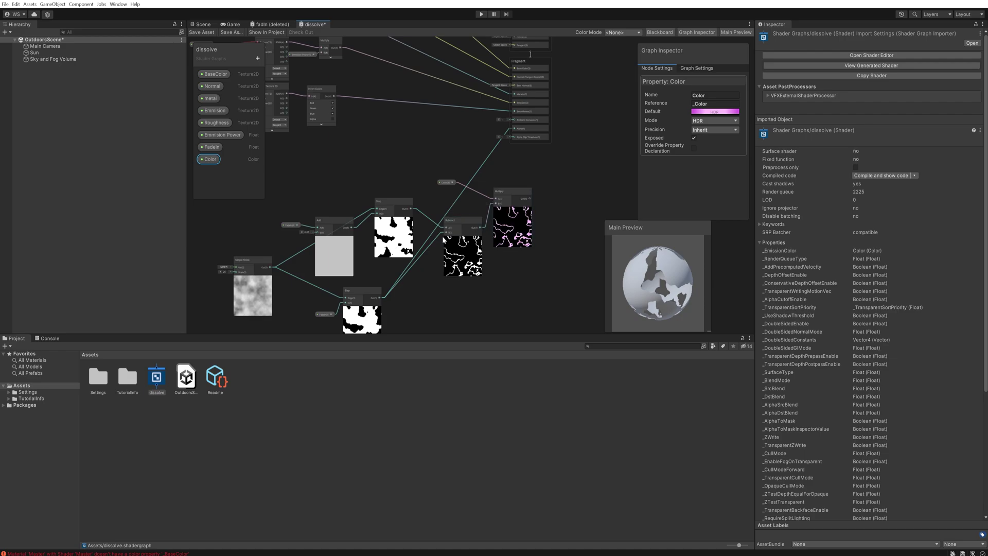
middle_drag(529, 191, 527, 206)
drag(528, 214, 514, 121)
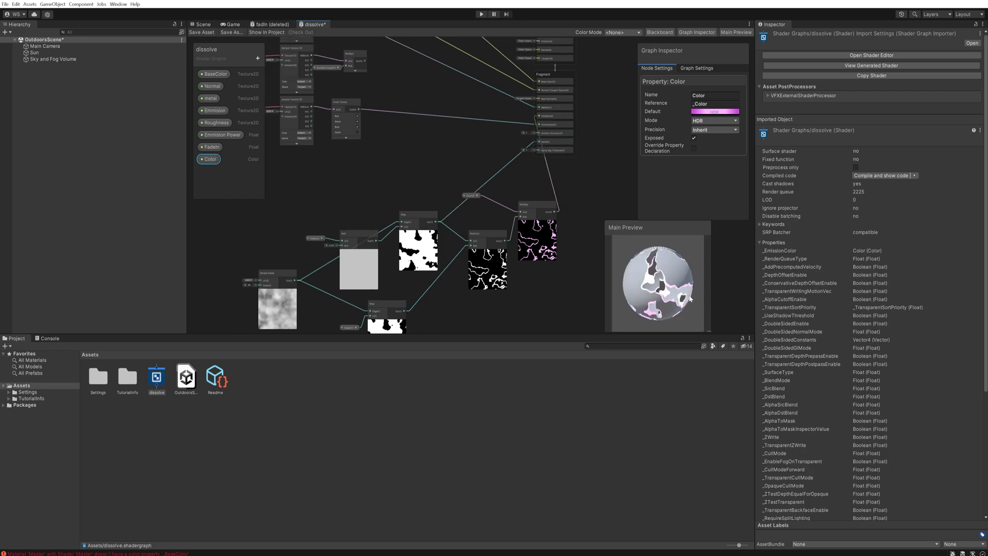
drag(690, 298, 717, 286)
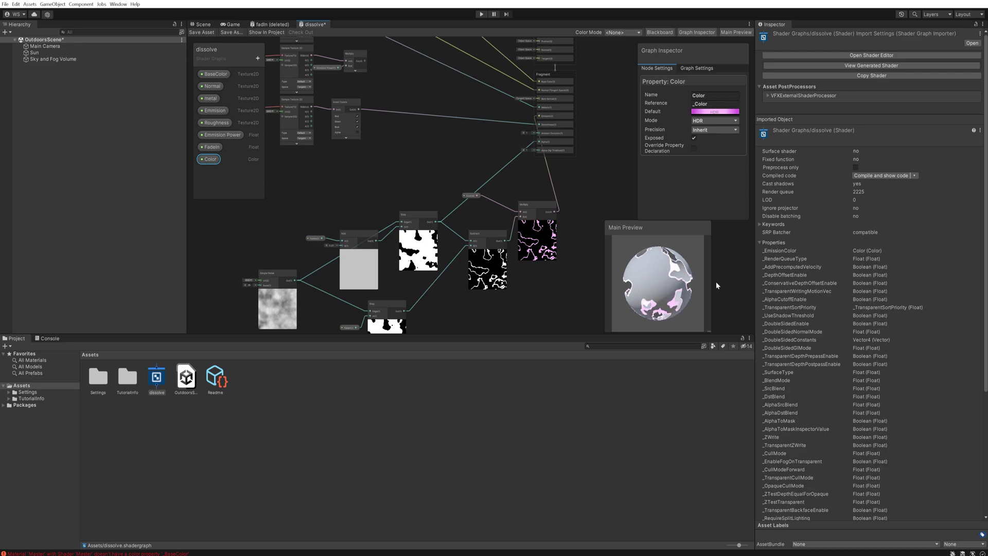
Step: Change the Color property's default HDR color to bright green
click(715, 113)
click(745, 144)
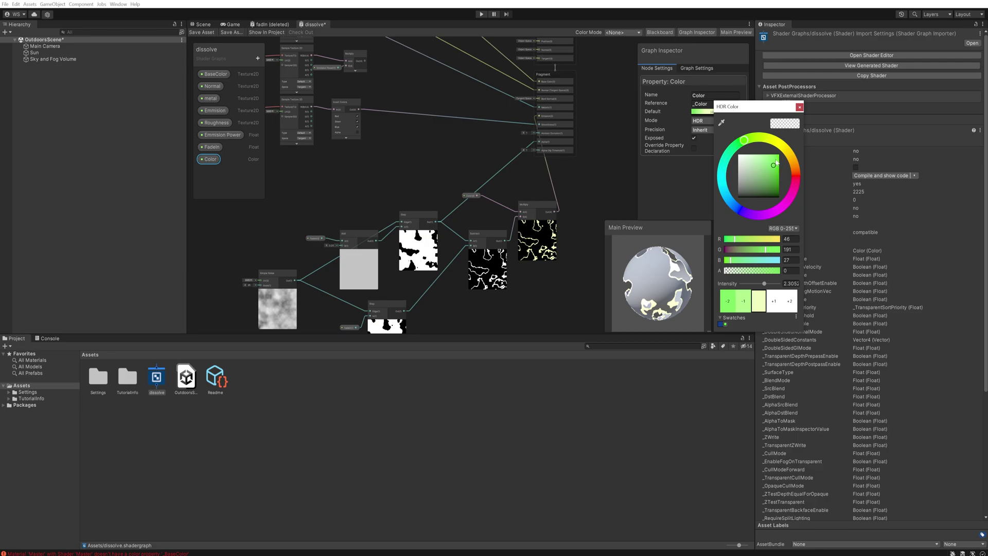
drag(776, 162, 776, 159)
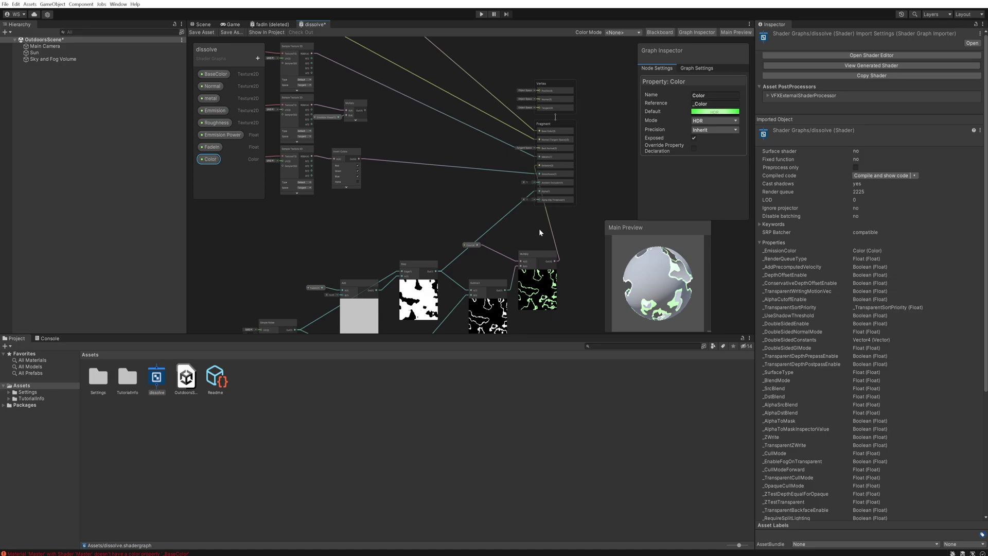
Step: Insert an Add node that combines the emission texture's Multiply with the dissolve color's Multiply and feeds the Fragment's Emission input
middle_drag(439, 189, 473, 173)
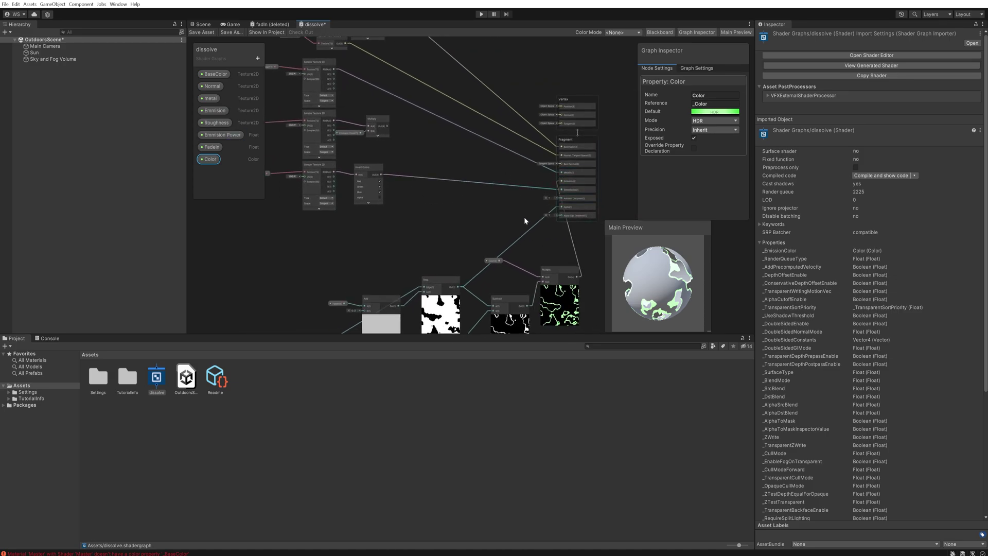
middle_drag(383, 147, 436, 153)
middle_drag(438, 190, 422, 80)
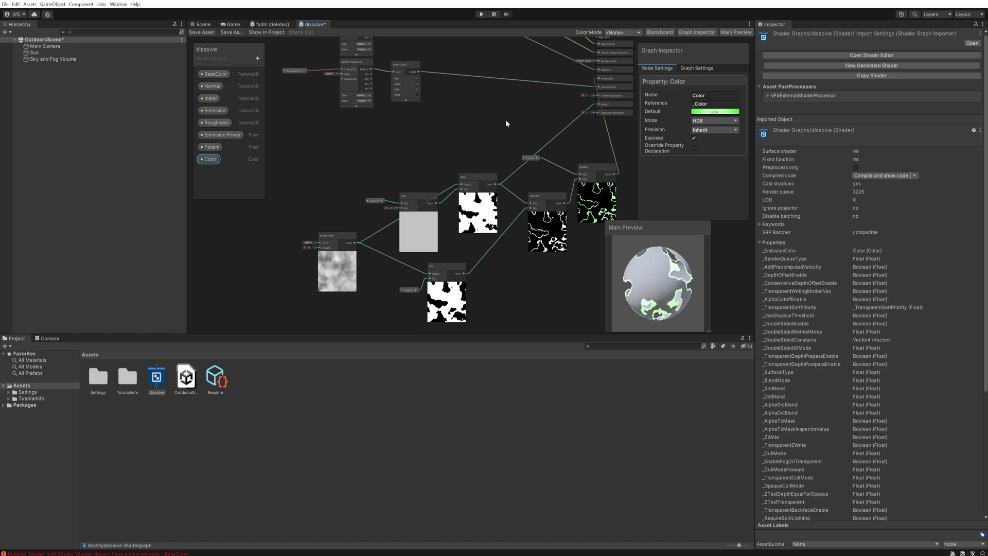
middle_drag(514, 115, 485, 184)
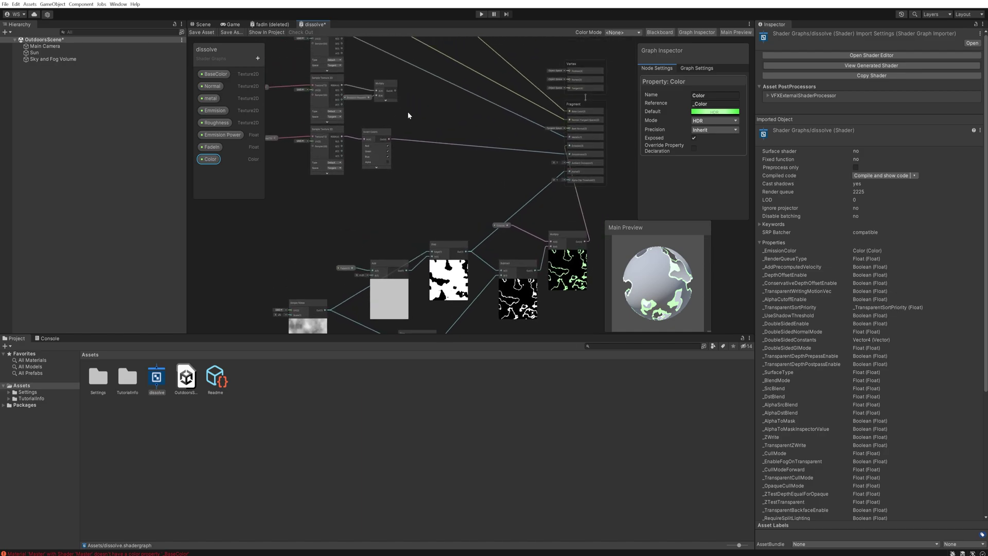
middle_drag(403, 106, 419, 119)
drag(410, 103, 467, 130)
text(add)
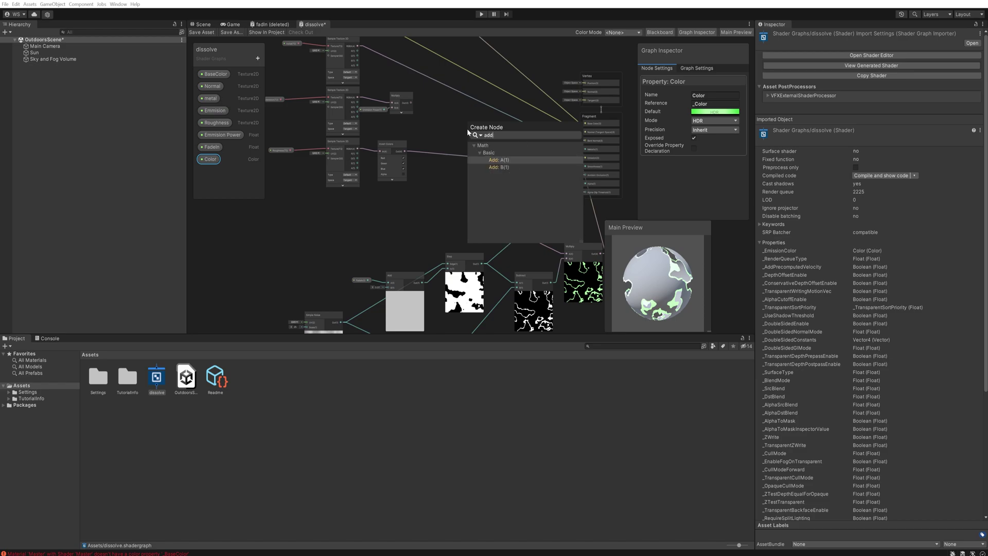
key(Return)
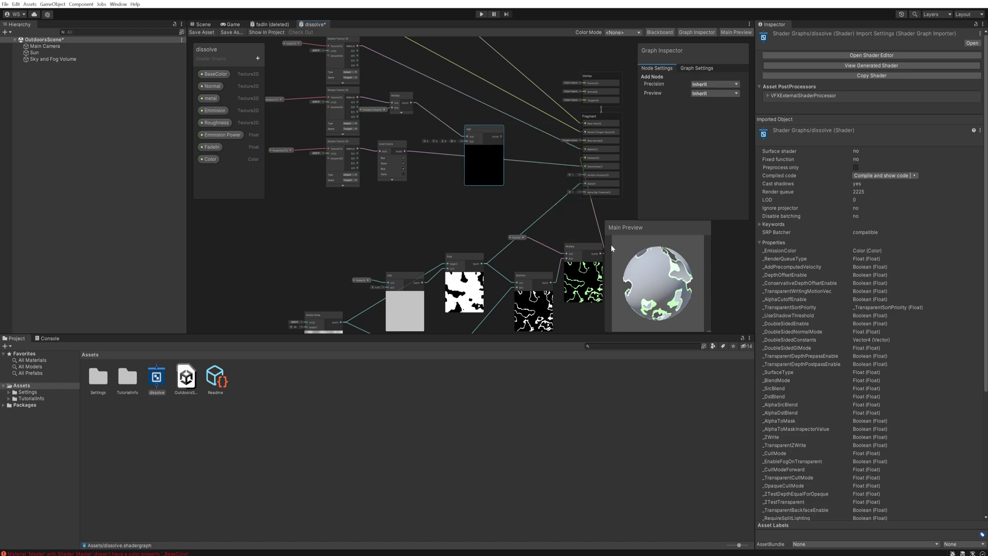
drag(603, 254, 586, 158)
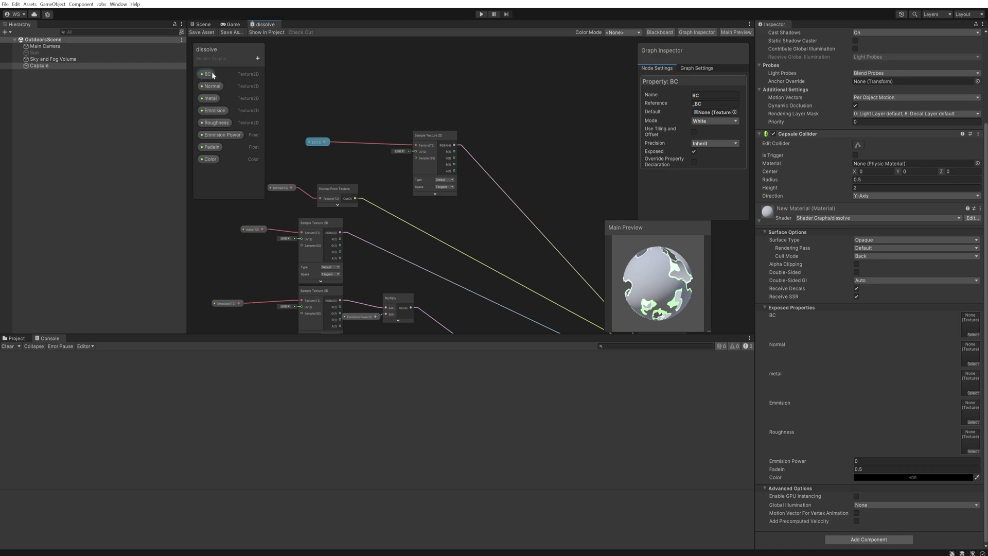
click(714, 96)
middle_drag(555, 251, 439, 174)
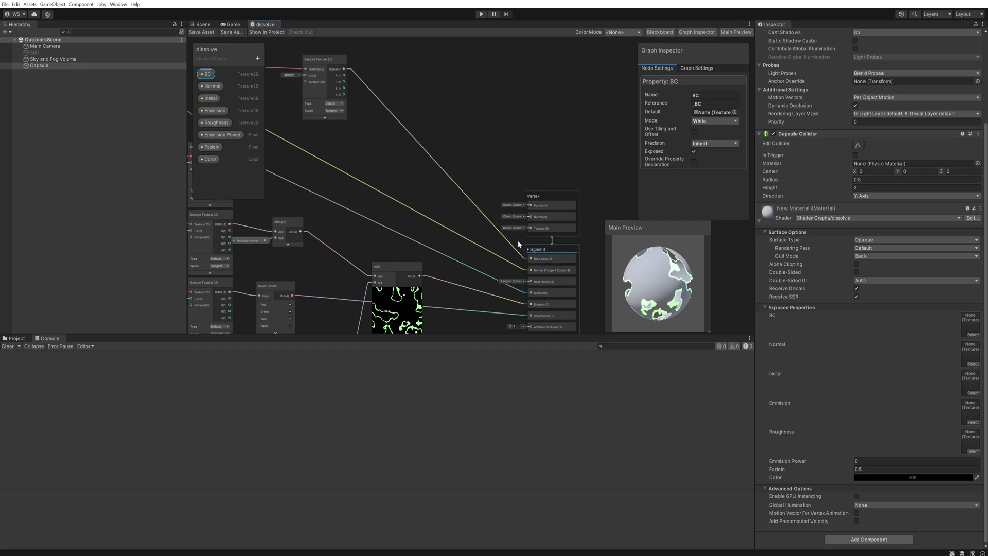
Step: Return to the scene view and create a new material named fadin in the Assets folder
middle_drag(405, 158, 529, 203)
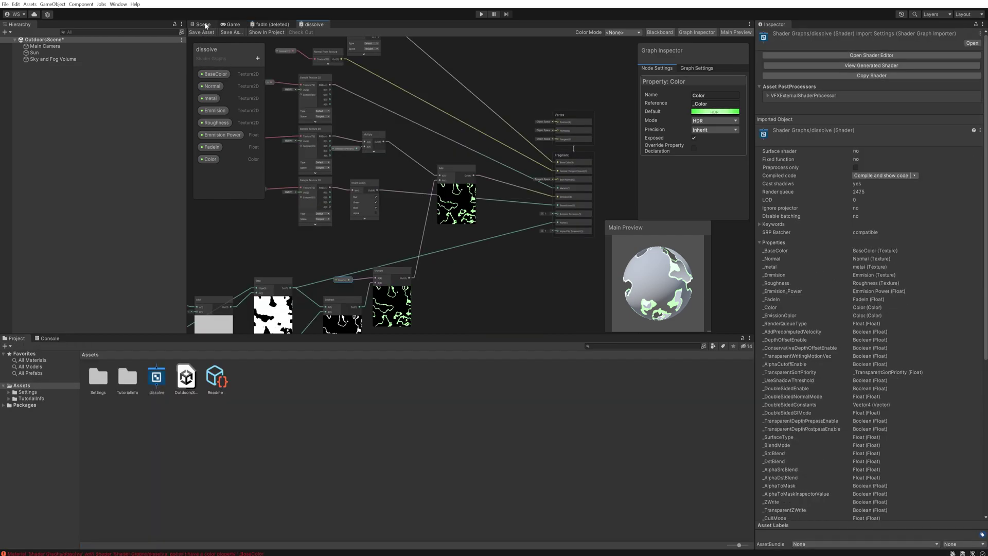
click(203, 25)
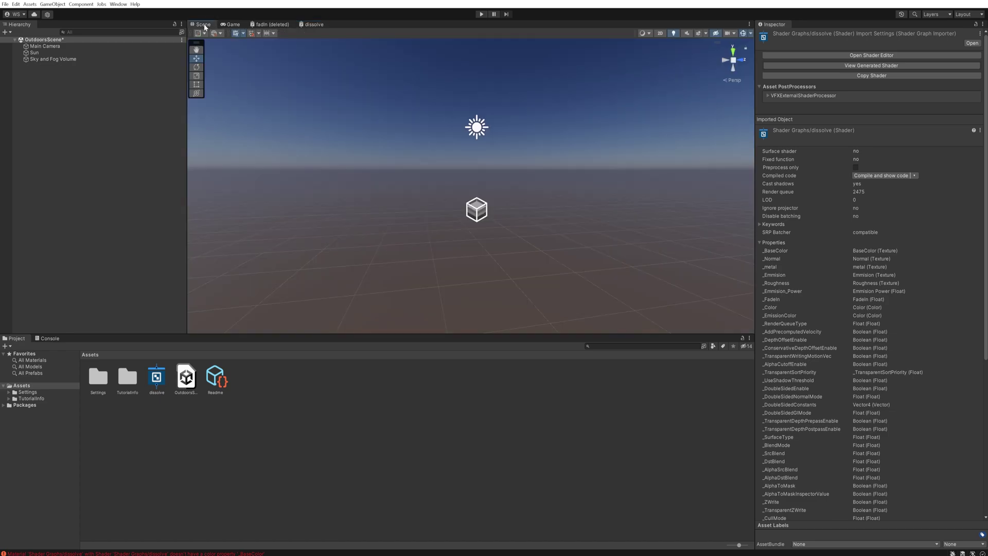
right_click(240, 379)
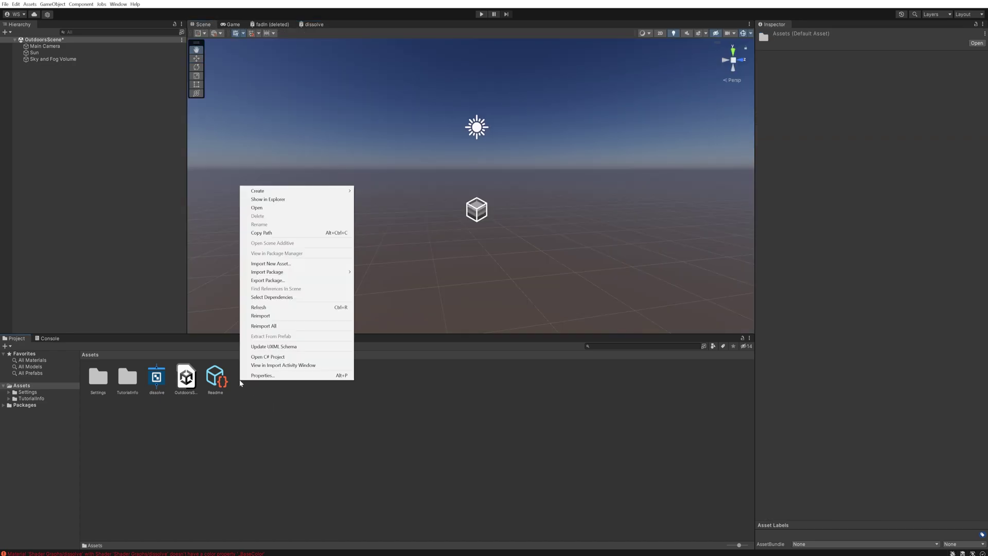
mouse_move(331, 195)
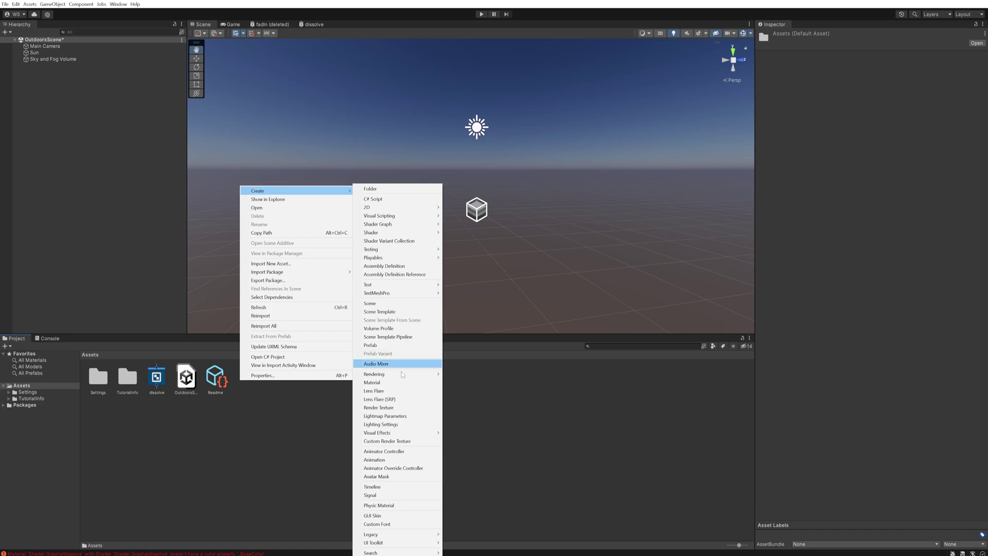
click(373, 383)
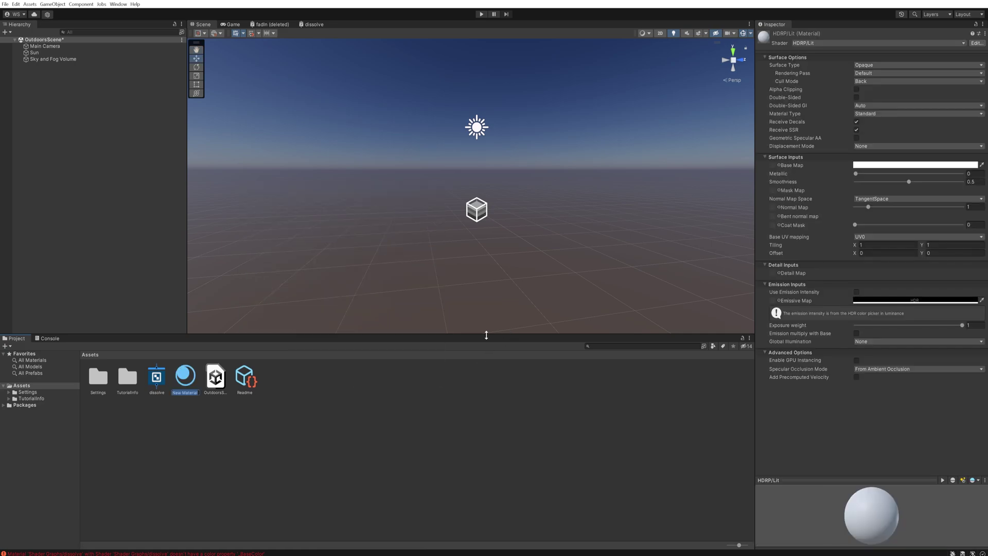
text(fadin)
key(Return)
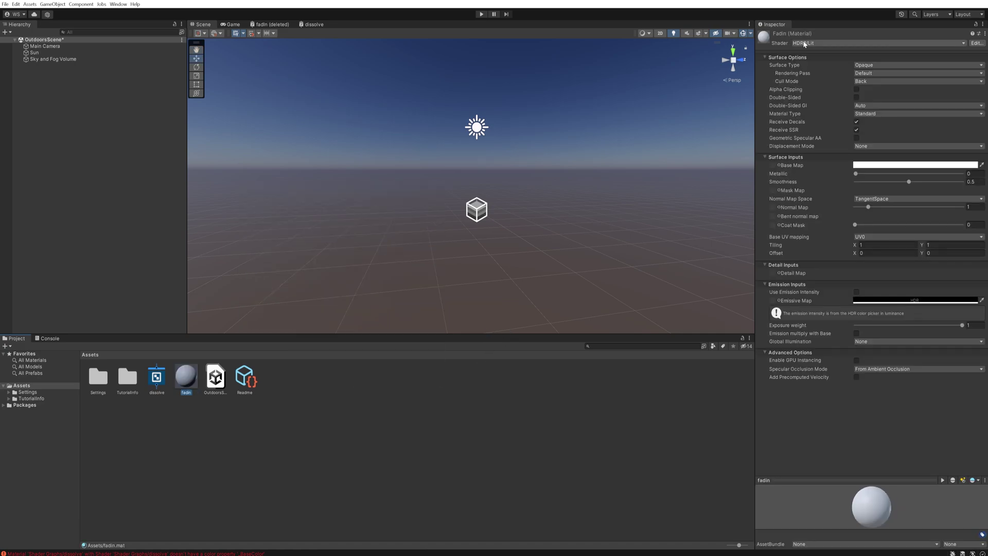
Step: Assign the Shader Graphs/dissolve shader to the fadin material
click(808, 43)
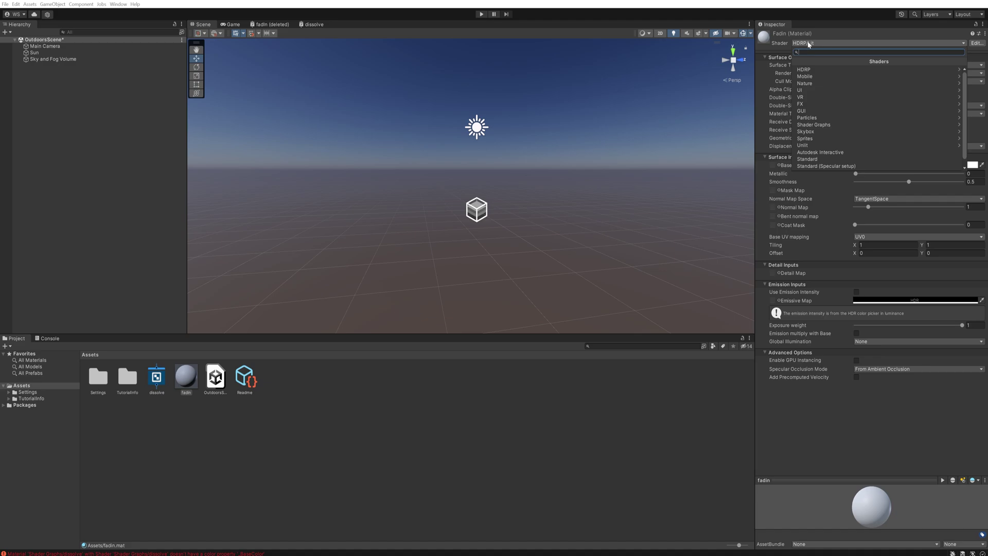
text(dis)
key(Return)
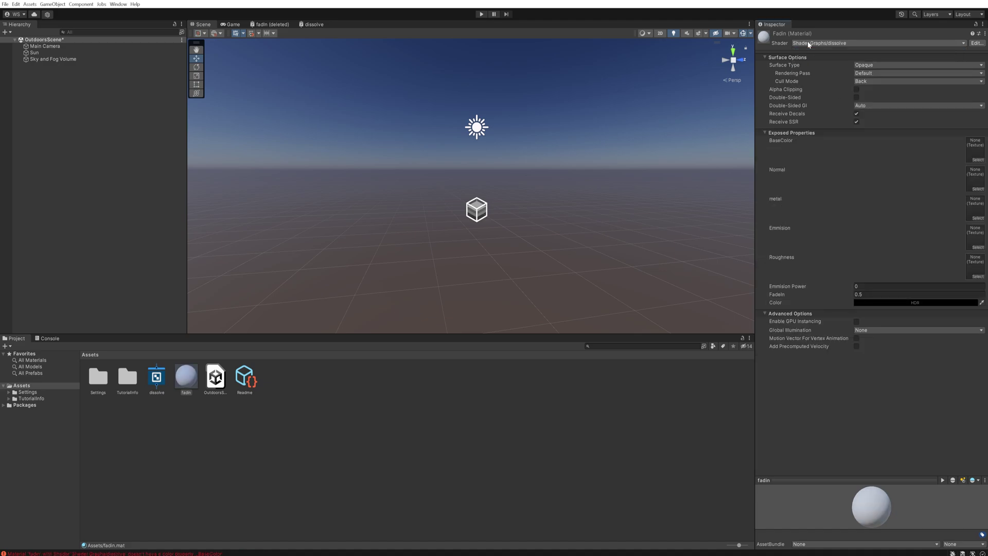
Step: Add a 3D capsule object to the OutdoorsScene hierarchy
right_click(140, 135)
mouse_move(205, 230)
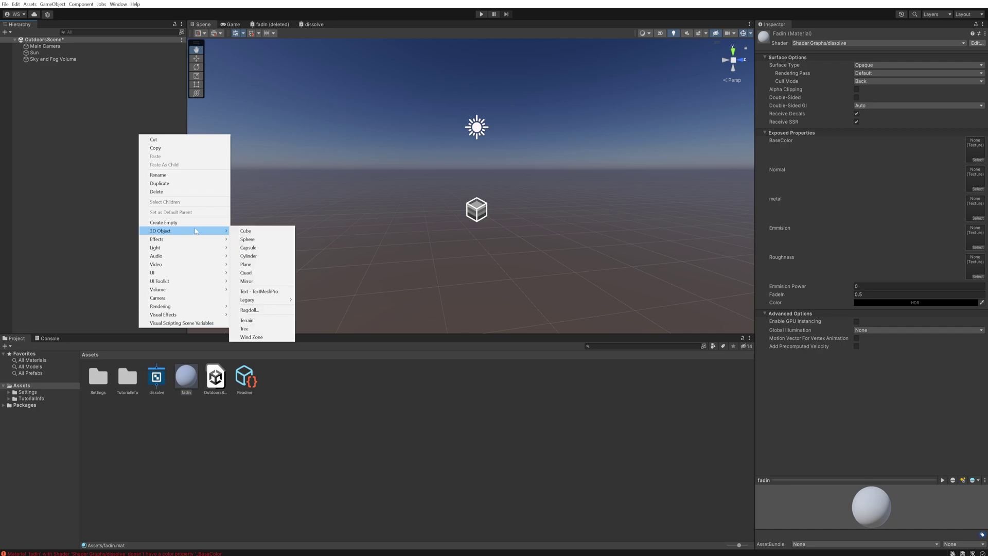
click(248, 247)
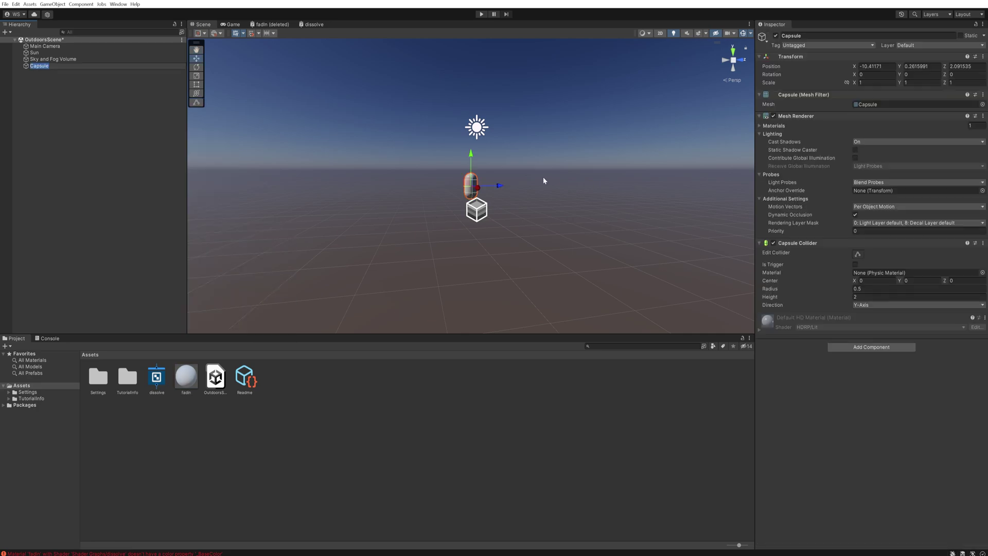
scroll(482, 240, up, 5)
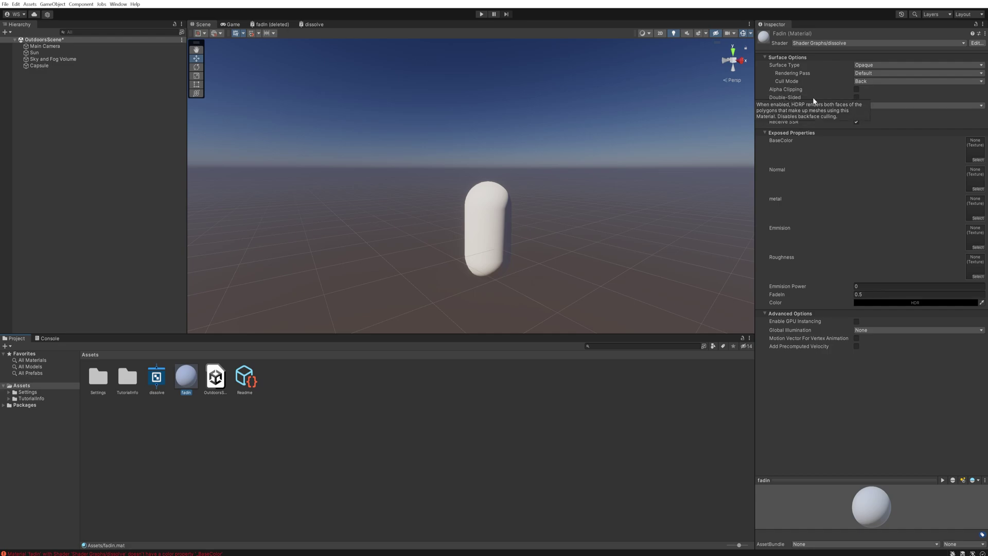
Step: Enable Alpha Clipping and Double-Sided in the fadin material's surface options
click(856, 89)
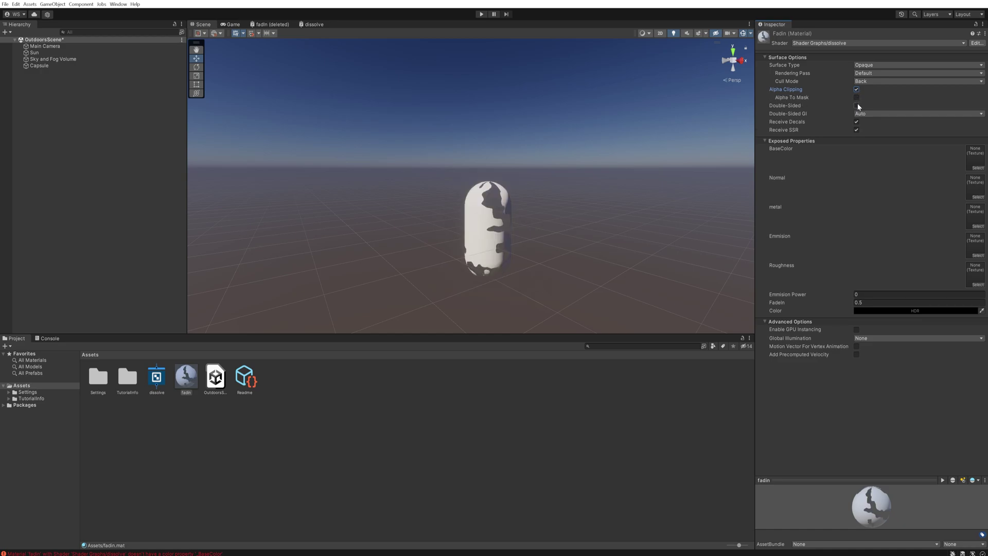
click(856, 106)
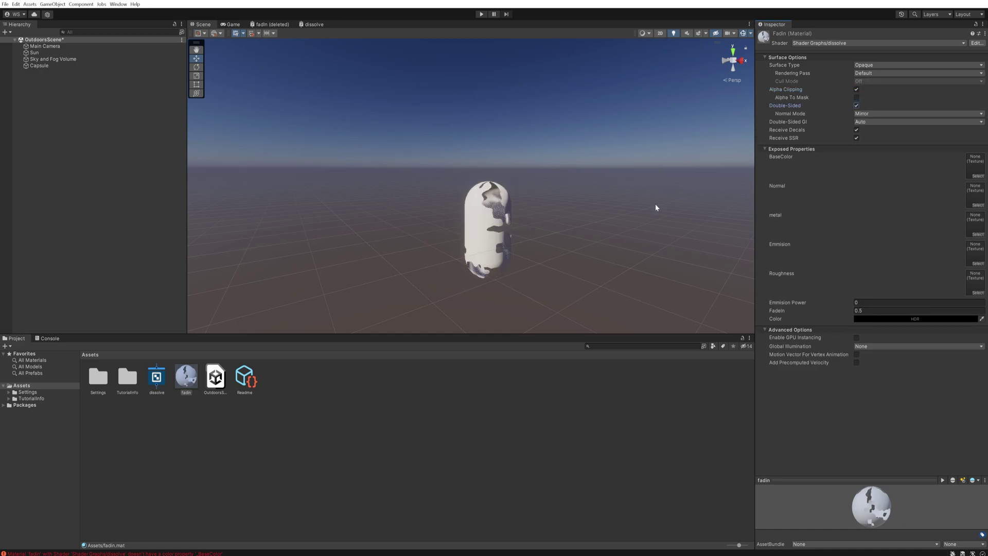
Step: Try to set the fadin material's HDR Color to red
click(892, 318)
drag(943, 377, 970, 356)
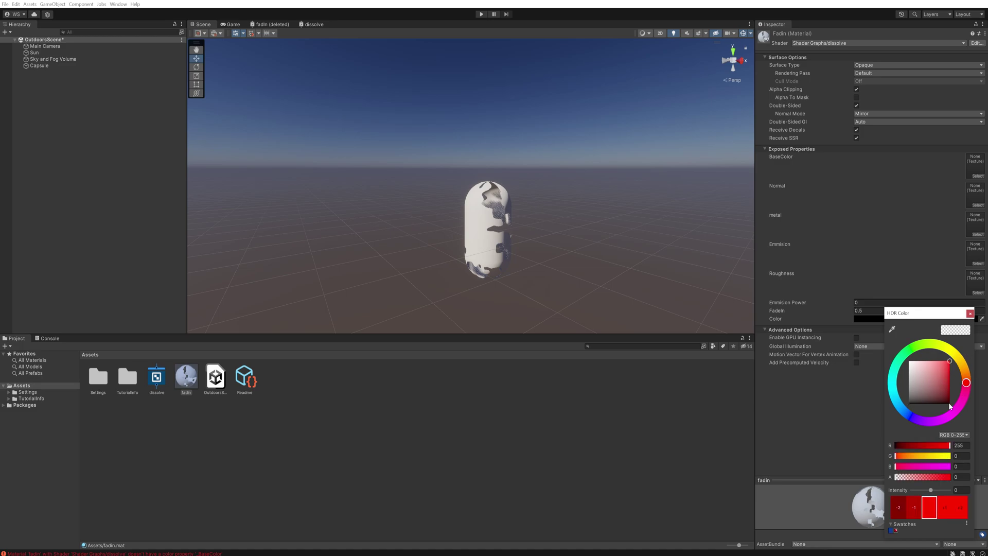
click(947, 363)
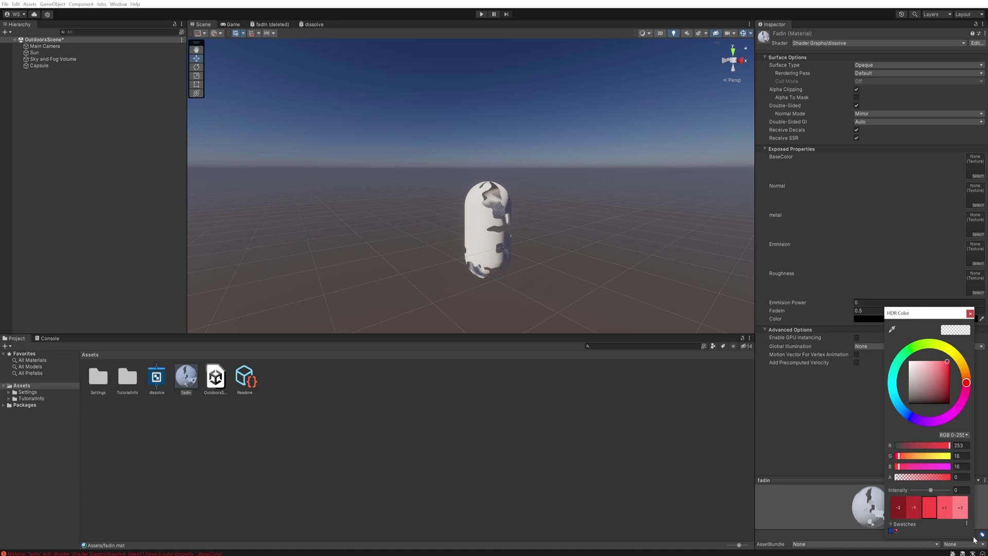
Step: Set the fadin material's Emmision Power to 1 and view the capsule from closer up
click(903, 302)
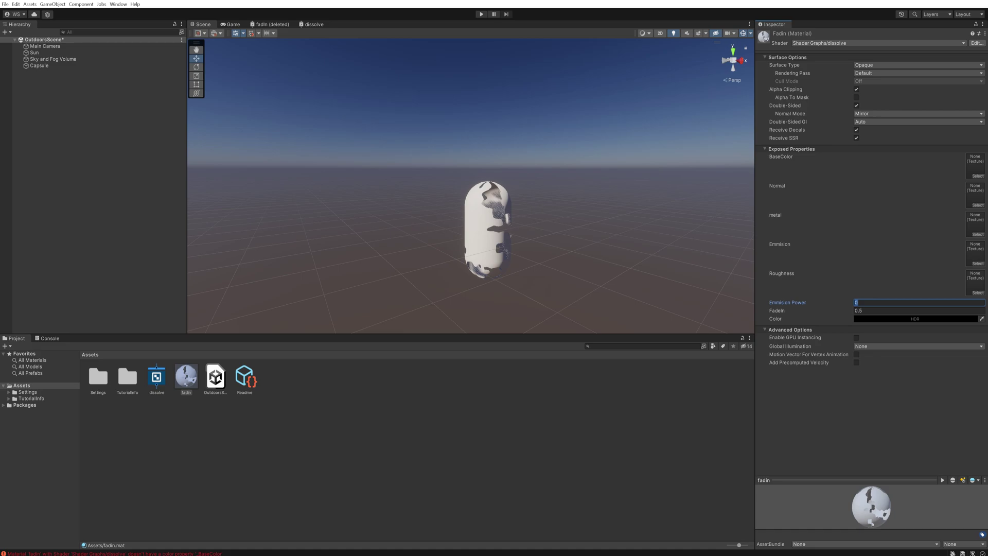
text(1)
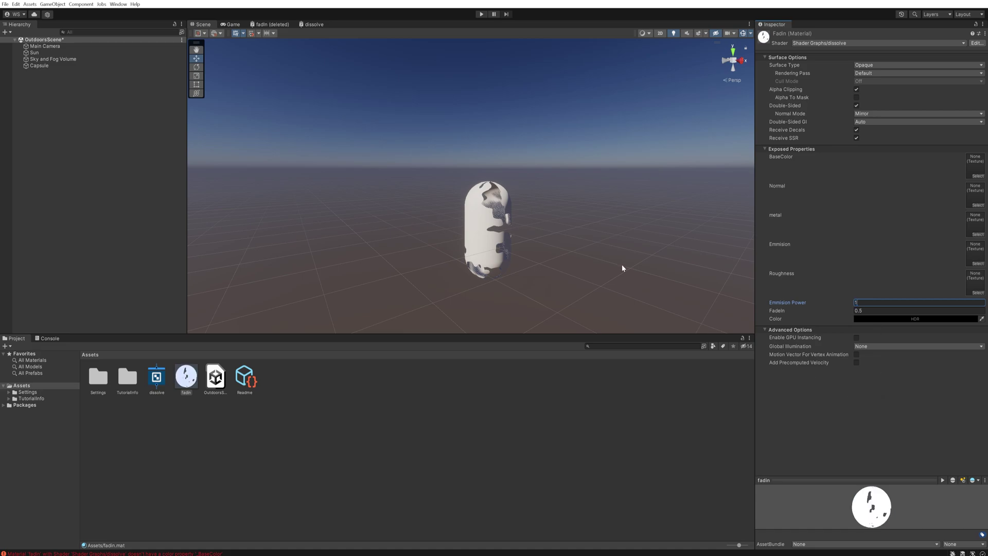
right_drag(573, 199, 506, 230)
key(w)
key(s)
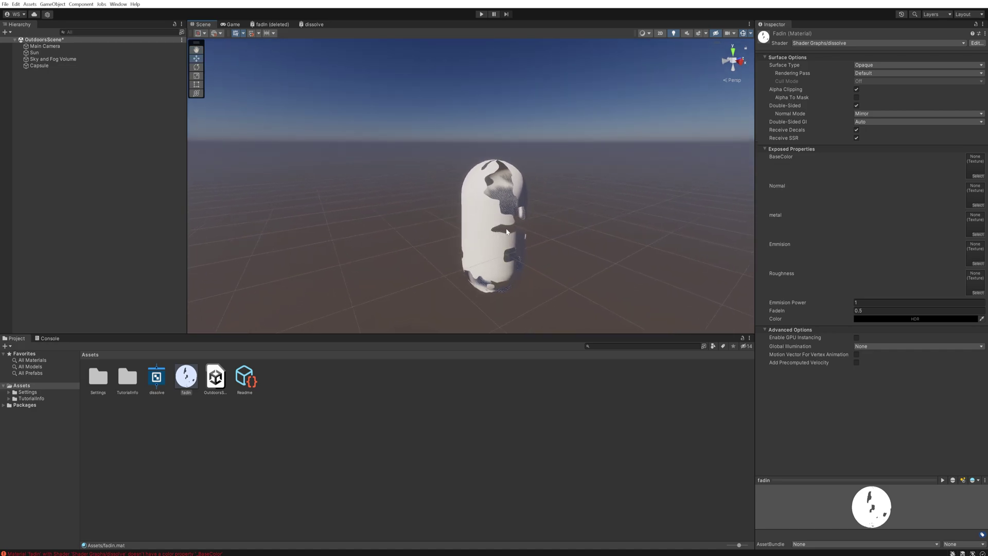
Step: Deactivate the Sun object, then select the capsule and the fadin material
click(79, 52)
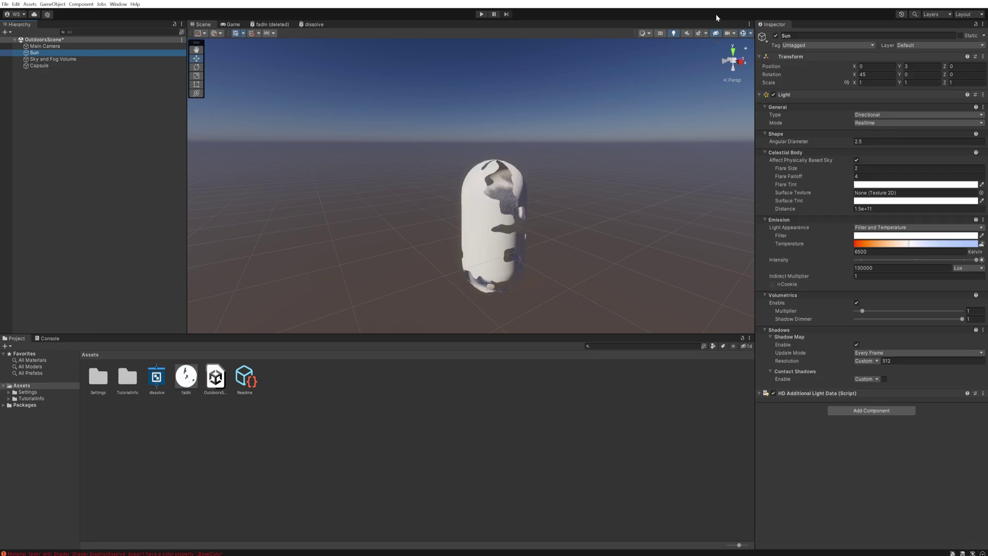
click(775, 36)
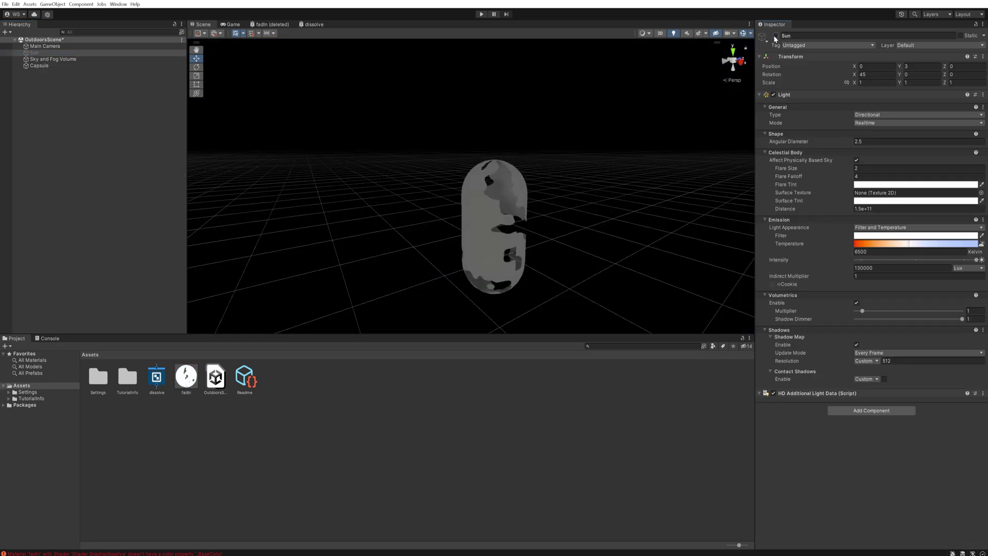
click(487, 211)
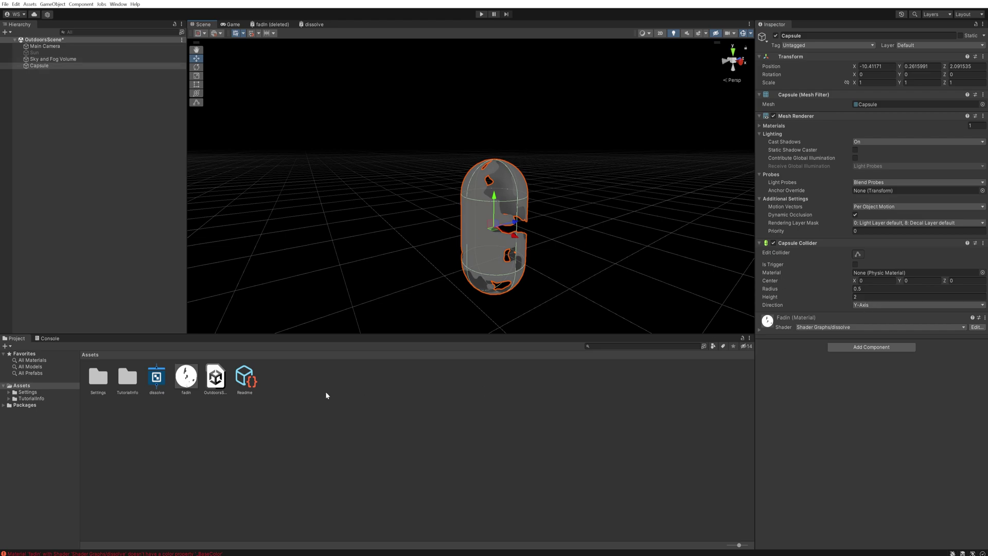
click(187, 376)
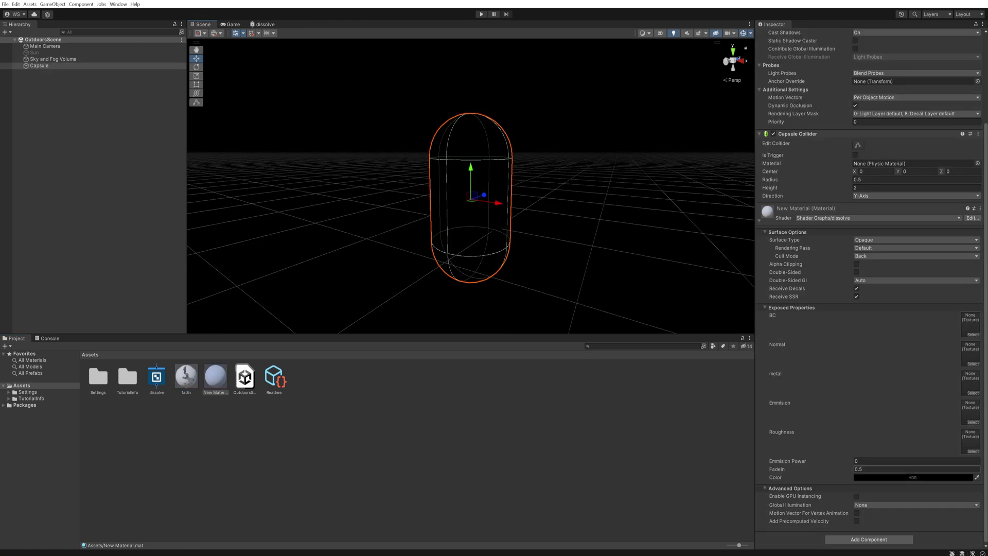
Step: Set New Material's HDR Color to red (219, 23, 23) with raised intensity and increase its FadeIn to 0.57
click(894, 476)
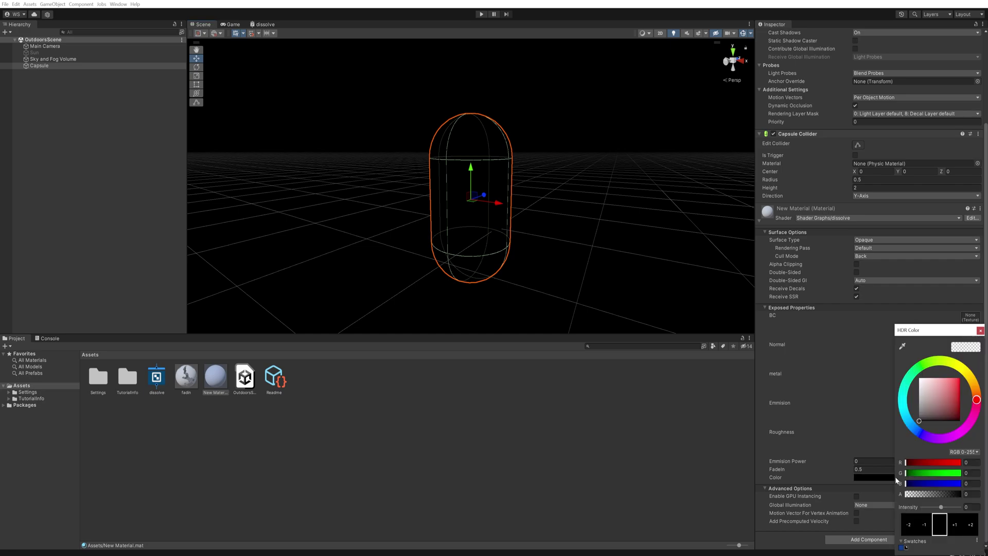
click(955, 389)
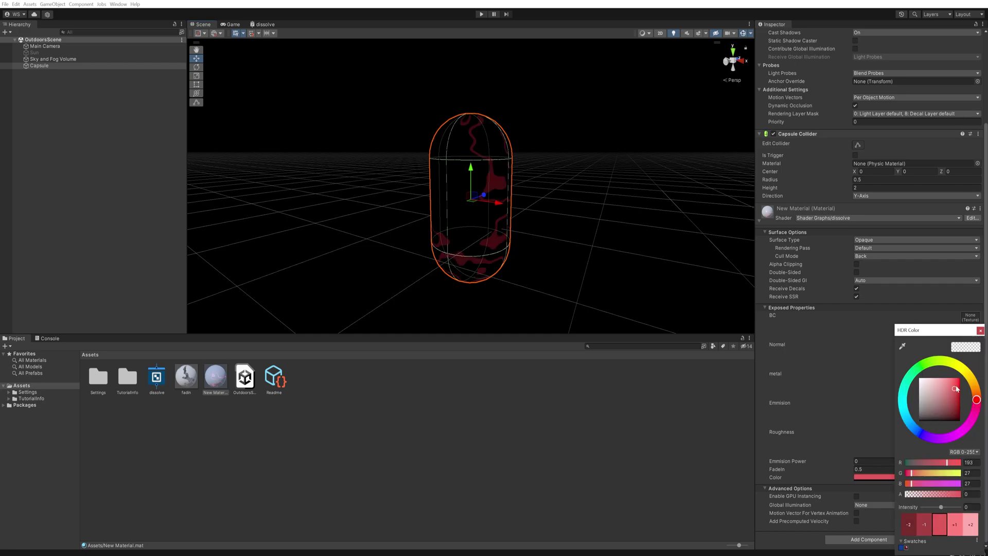
drag(956, 389, 957, 387)
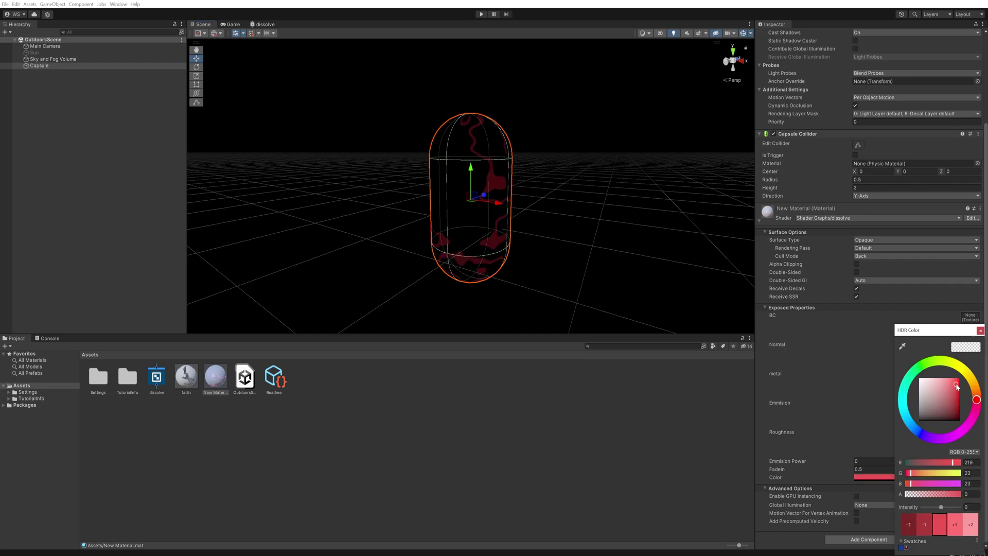
click(961, 533)
click(962, 533)
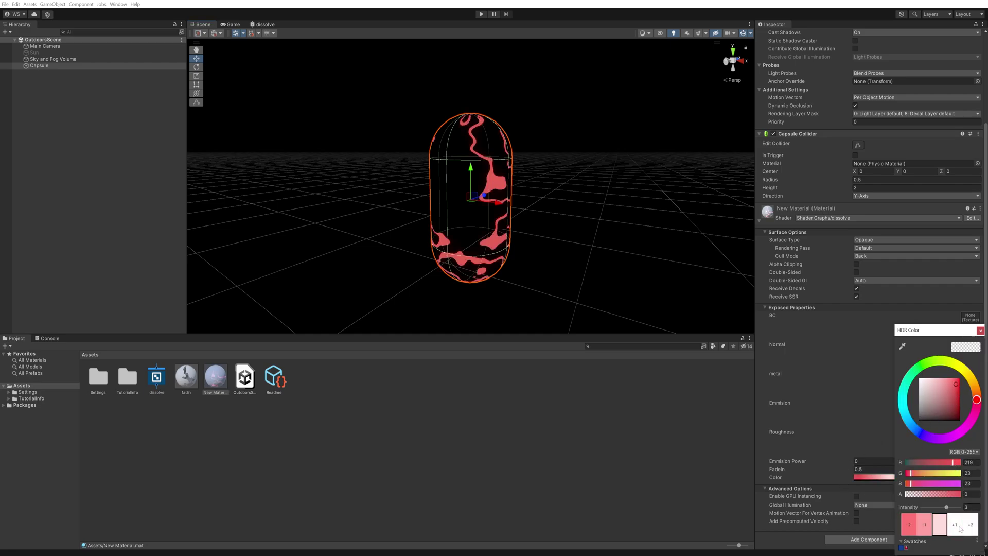
click(955, 527)
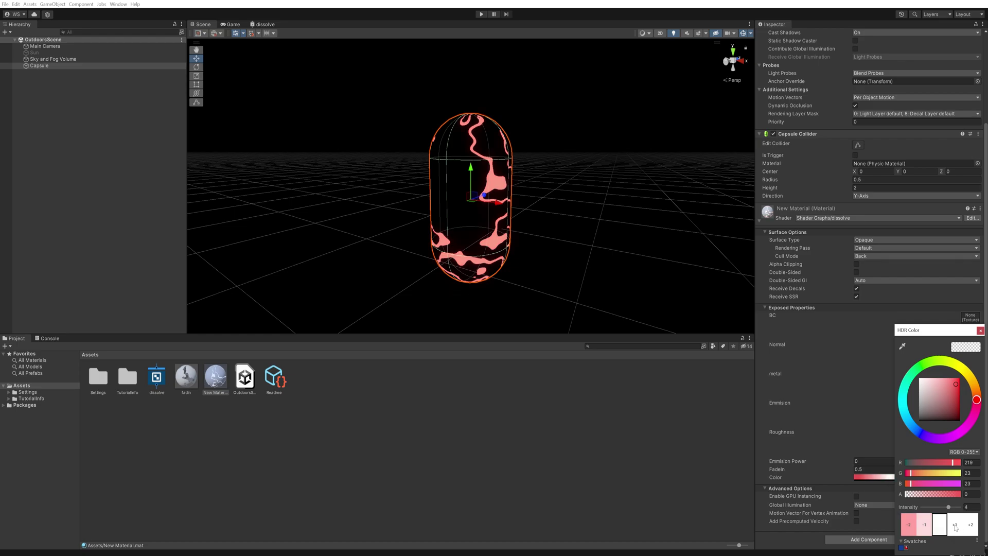
right_drag(633, 232, 608, 230)
key(w)
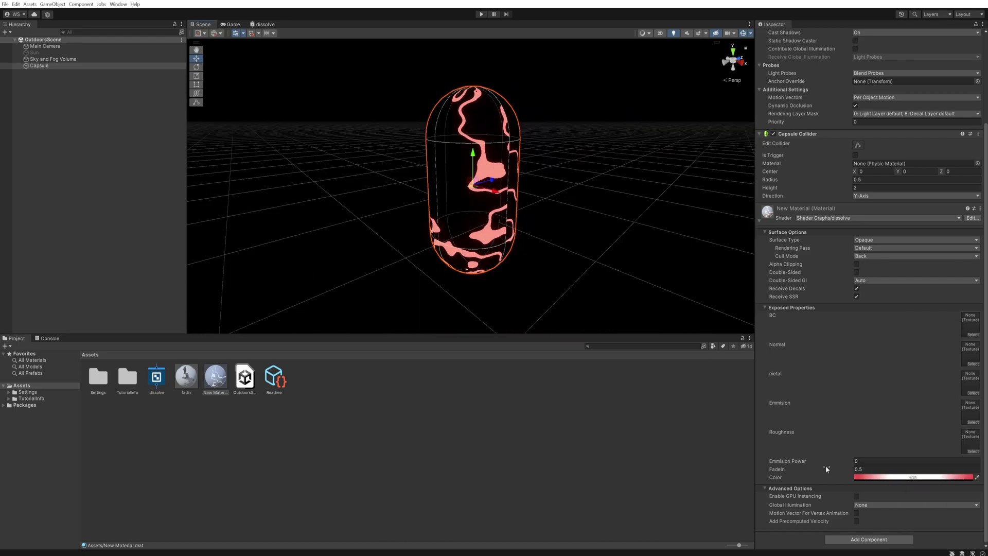
drag(827, 469, 823, 469)
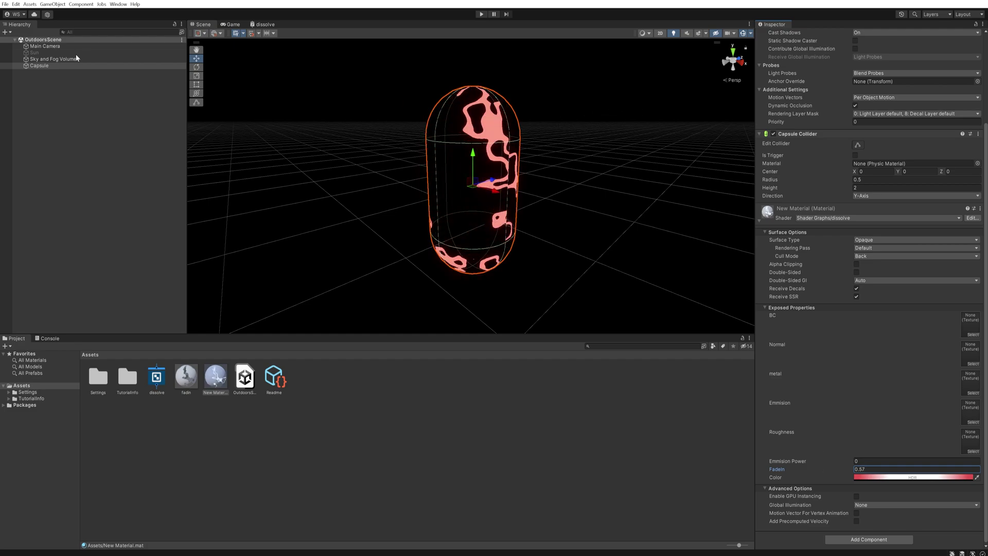
Step: Reactivate the Sun object and lower its light intensity substantially
click(75, 52)
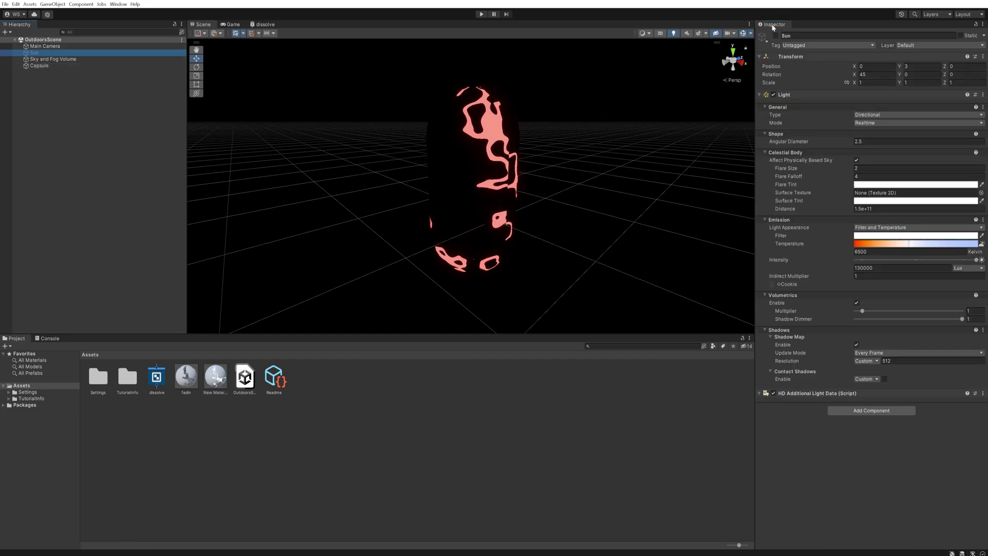
click(775, 36)
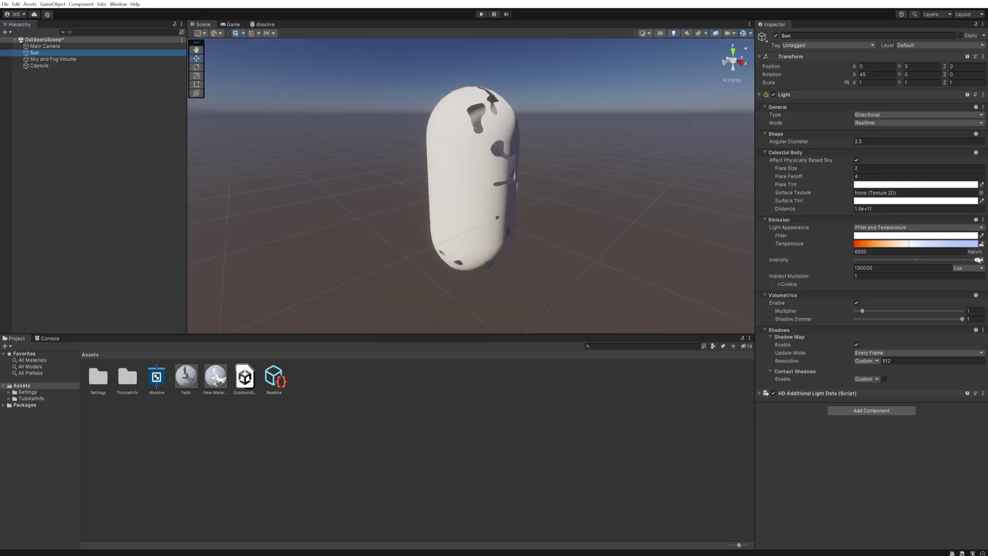
drag(976, 260, 865, 264)
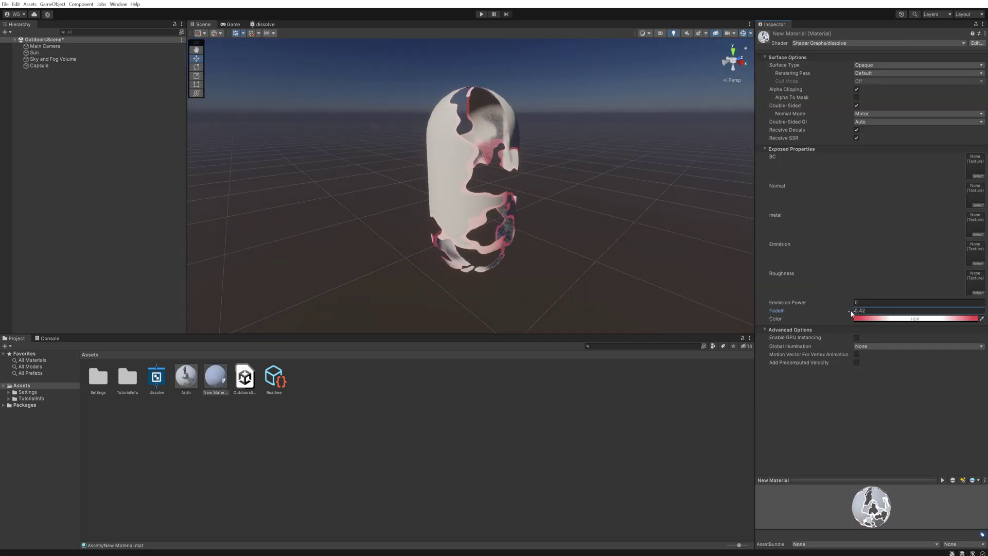
Step: Raise New Material's FadeIn value to about 0.98
drag(851, 313, 854, 311)
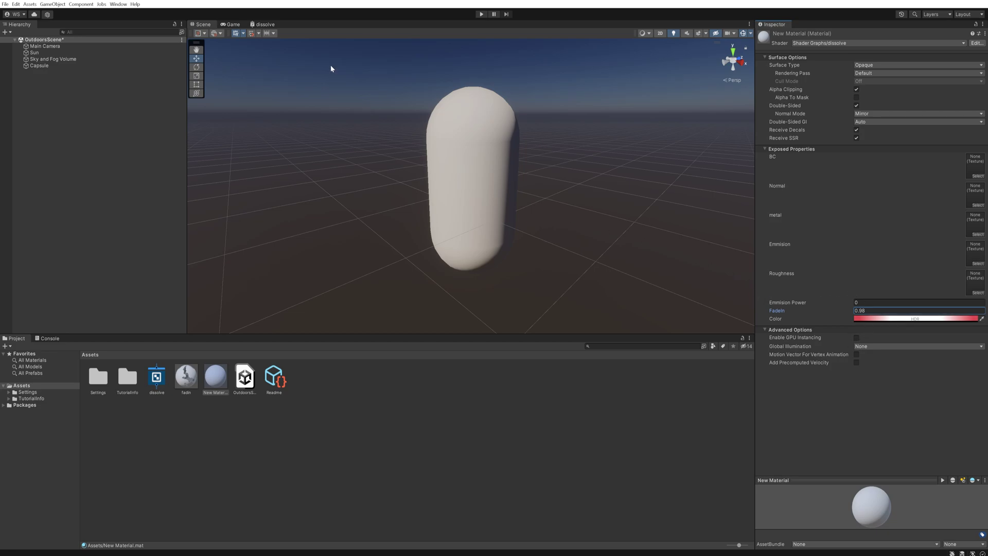
Step: Change the FadeIn property's mode to Slider in the dissolve graph and save the shader asset
click(268, 24)
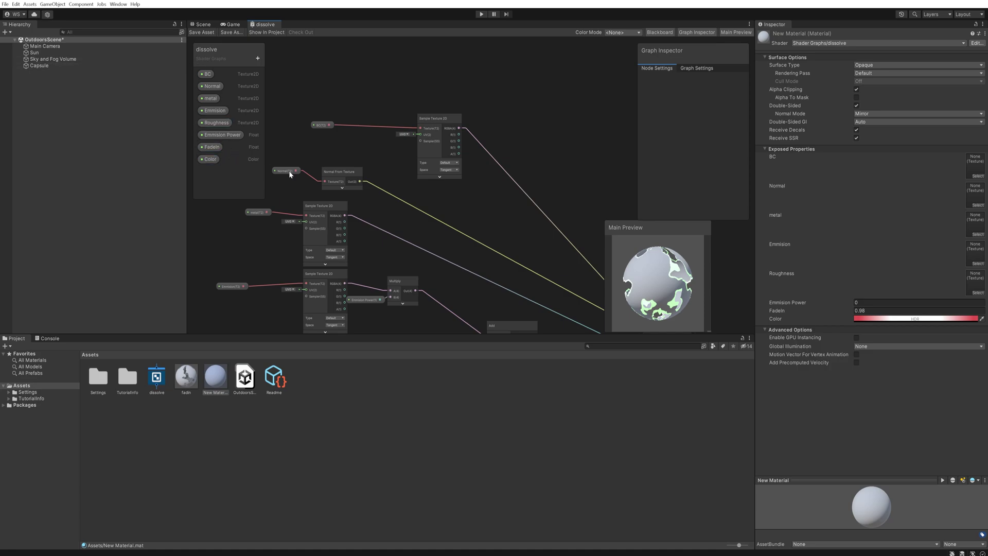
click(212, 147)
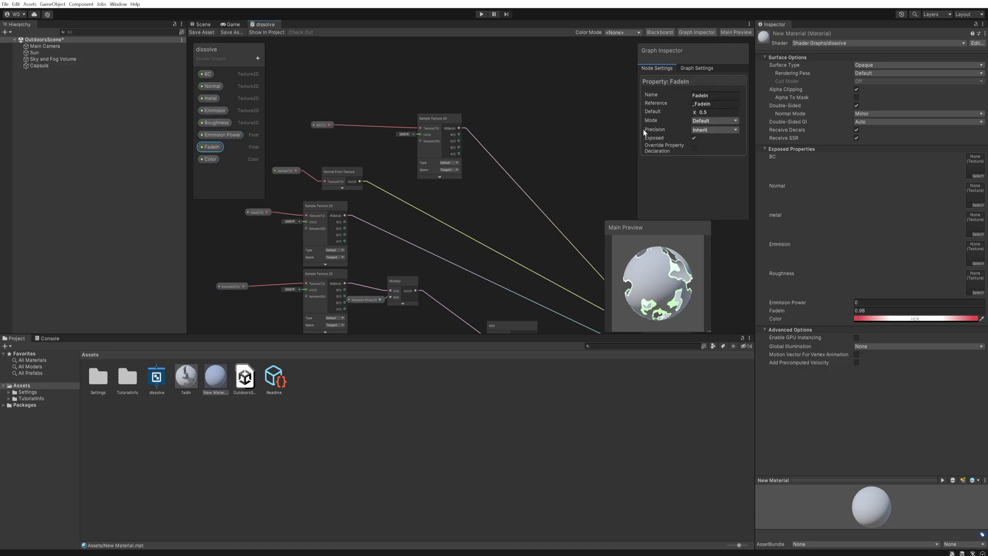
click(707, 120)
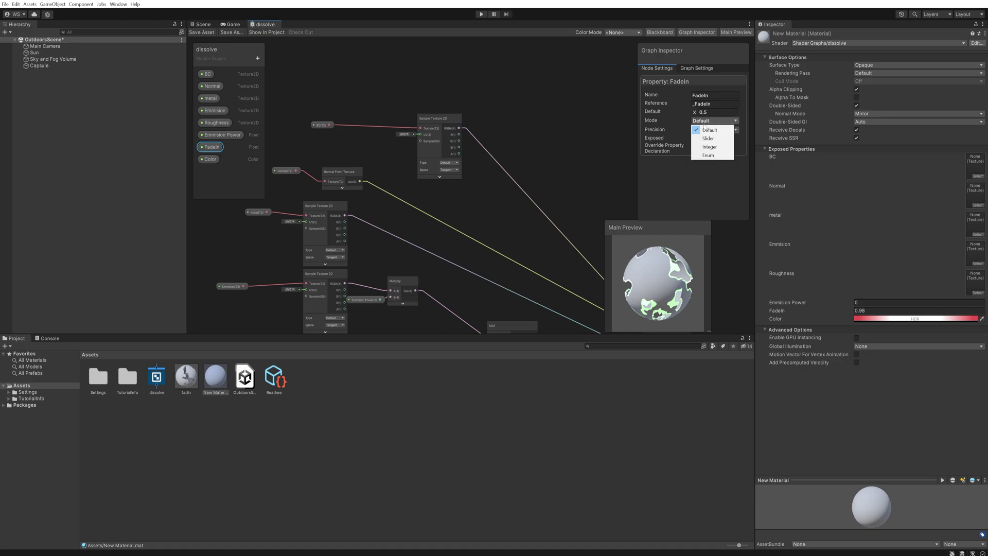
click(705, 139)
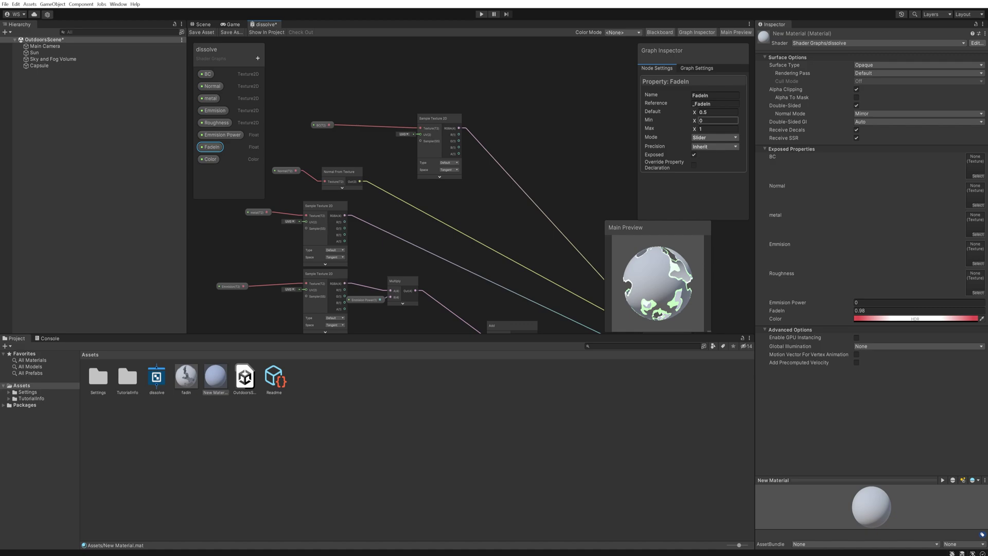
click(195, 33)
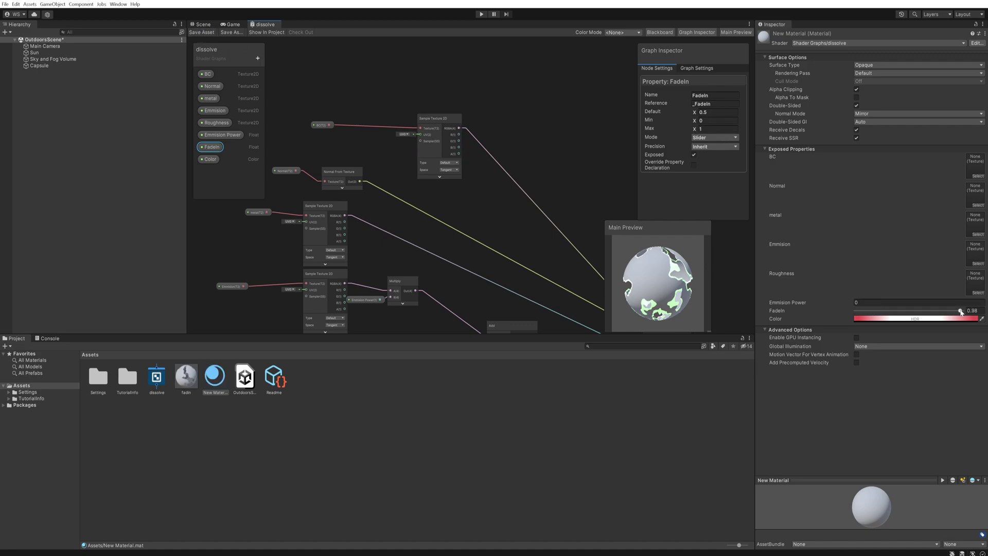
Step: Test the dissolve in the Scene view by sweeping New Material's FadeIn down to its minimum and back up
click(204, 24)
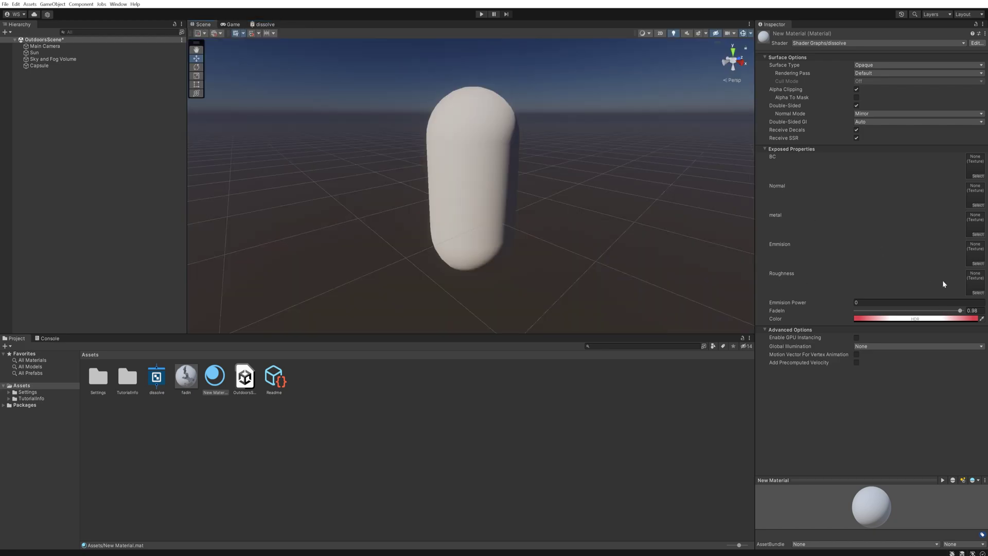
drag(960, 311, 815, 312)
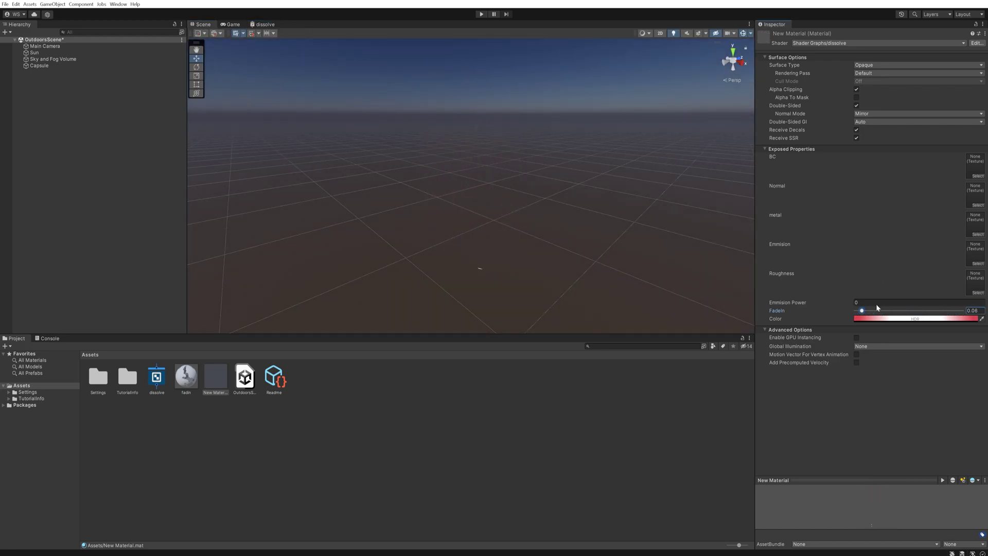
drag(878, 311, 962, 311)
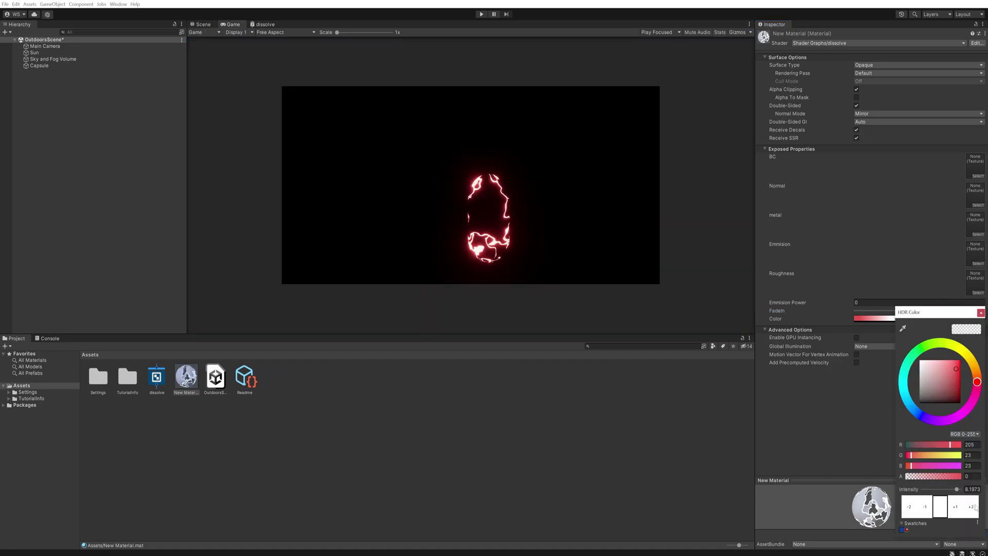
Step: Raise the HDR Color intensity of New Material to 10 and view the glowing capsule closely in the Scene view
click(970, 511)
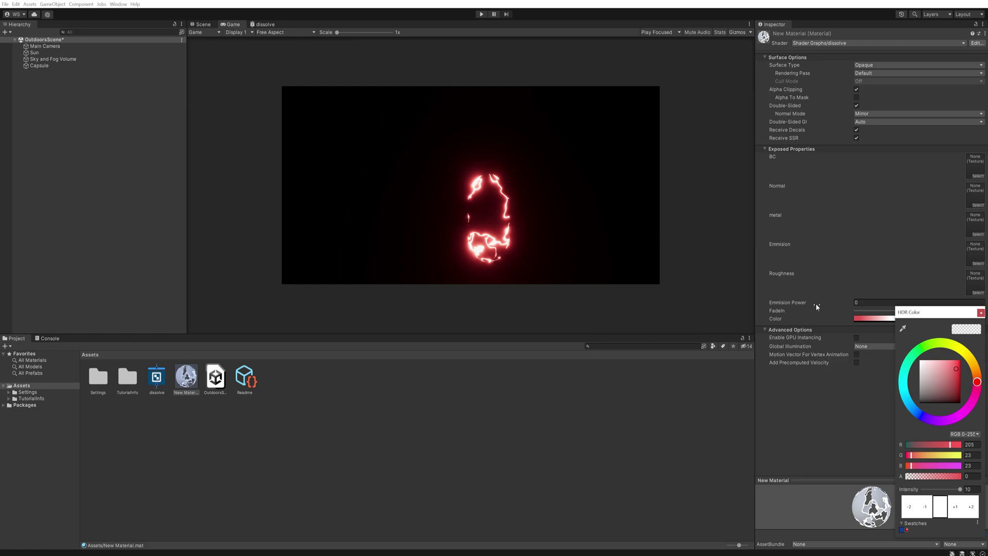
click(197, 26)
right_drag(486, 142, 438, 119)
key(w)
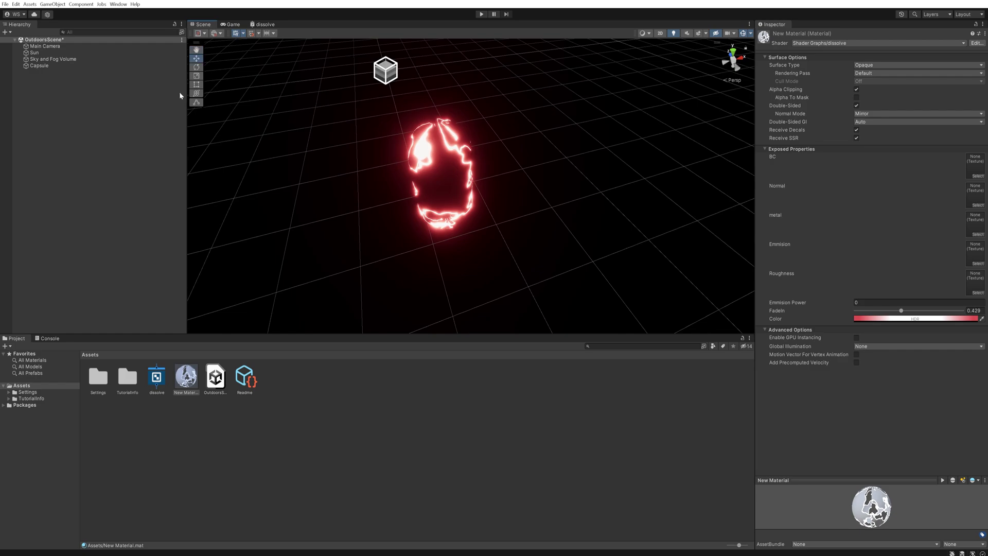
Step: Re-enable the Light component on the Sun object and view the lit capsule from the front
click(36, 52)
click(773, 94)
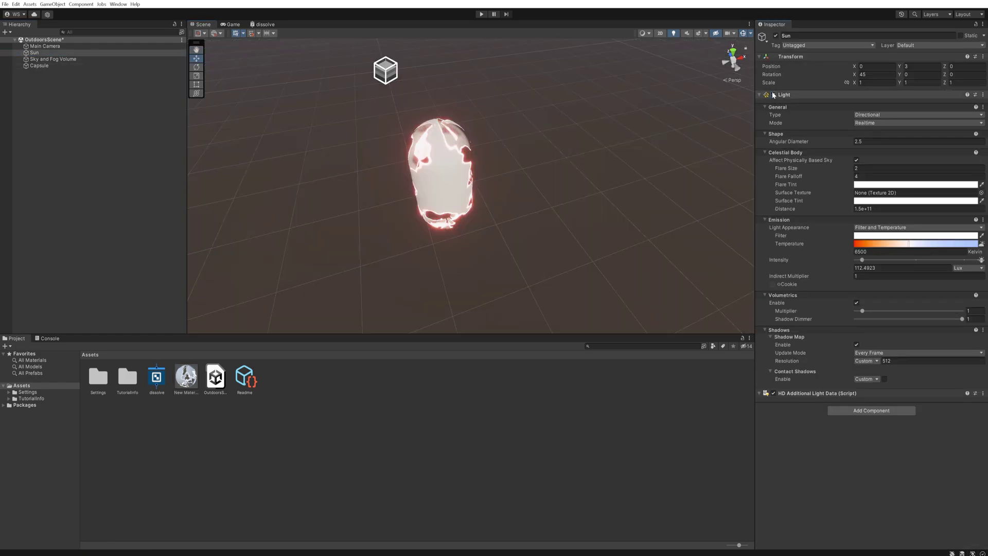
right_drag(551, 185, 437, 114)
key(s)
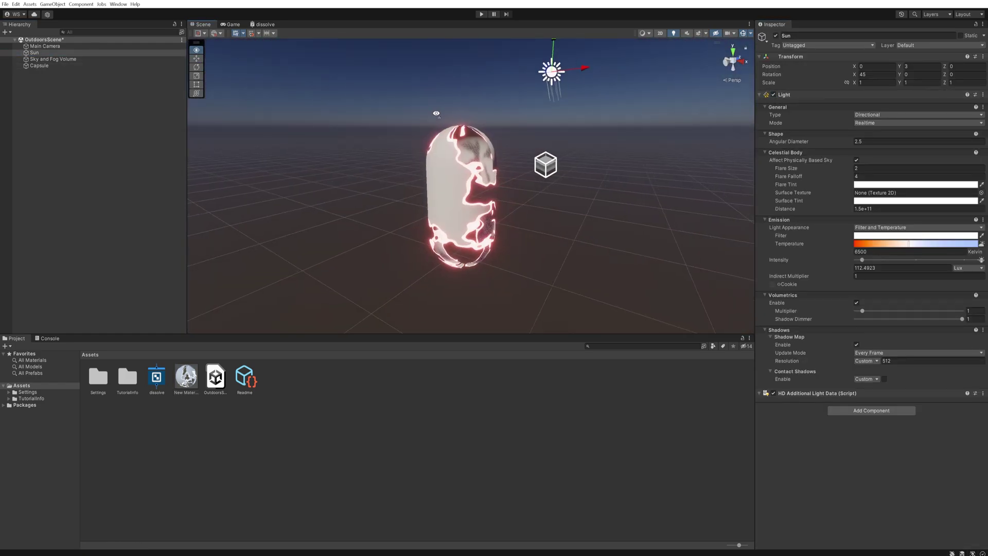
right_drag(526, 158, 524, 158)
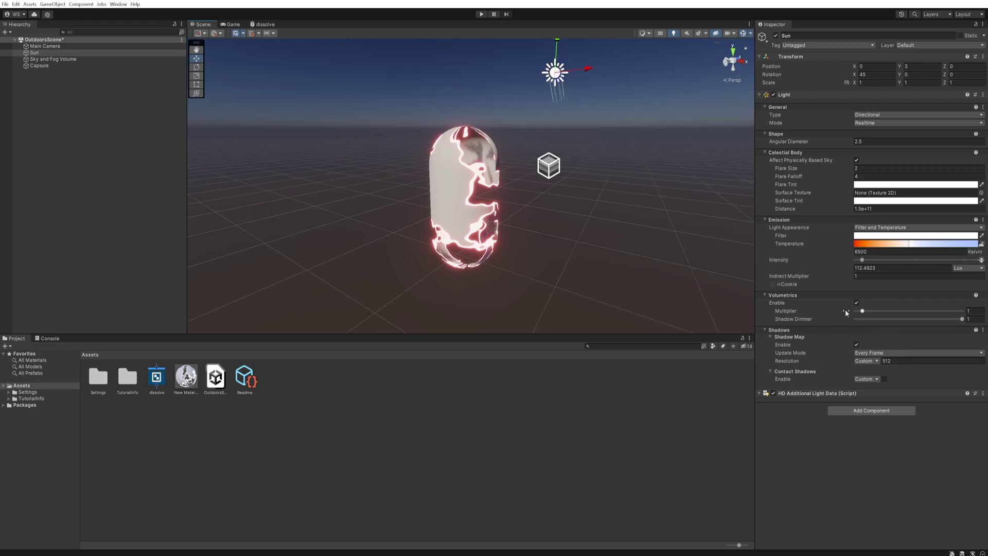
Step: Set New Material's FadeIn to 0.494 and inspect the dissolving capsule and its material properties from several angles
click(186, 377)
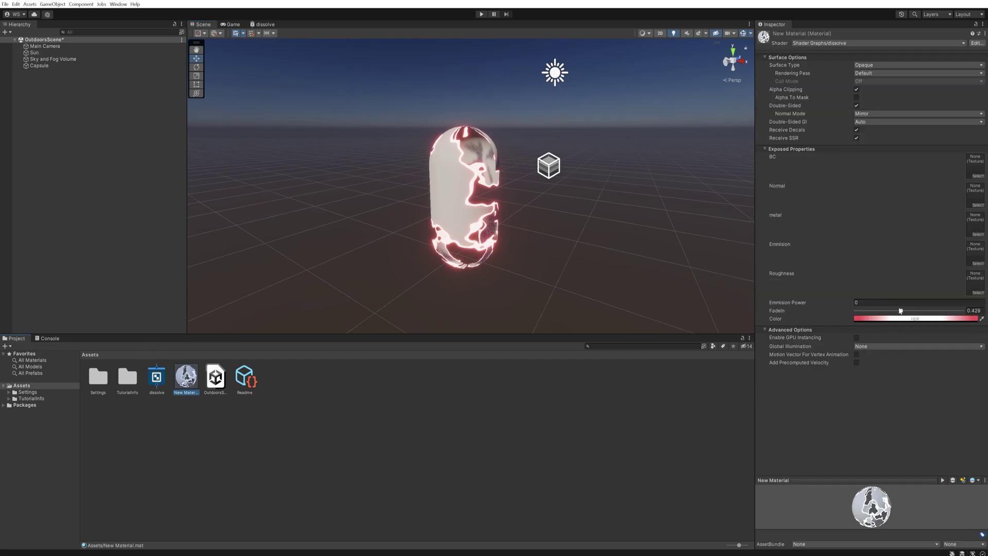
drag(899, 311, 936, 311)
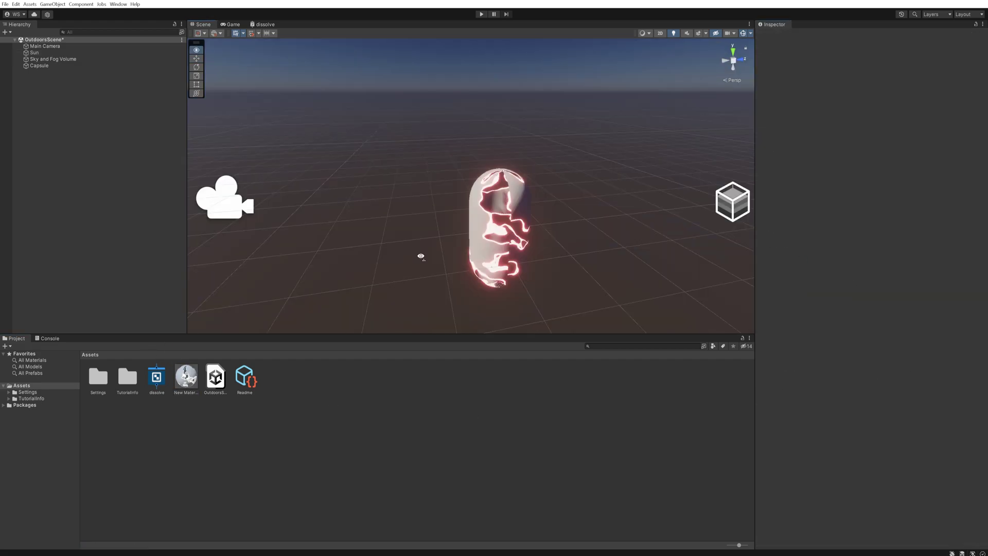
key(a)
right_drag(421, 256, 570, 255)
click(561, 256)
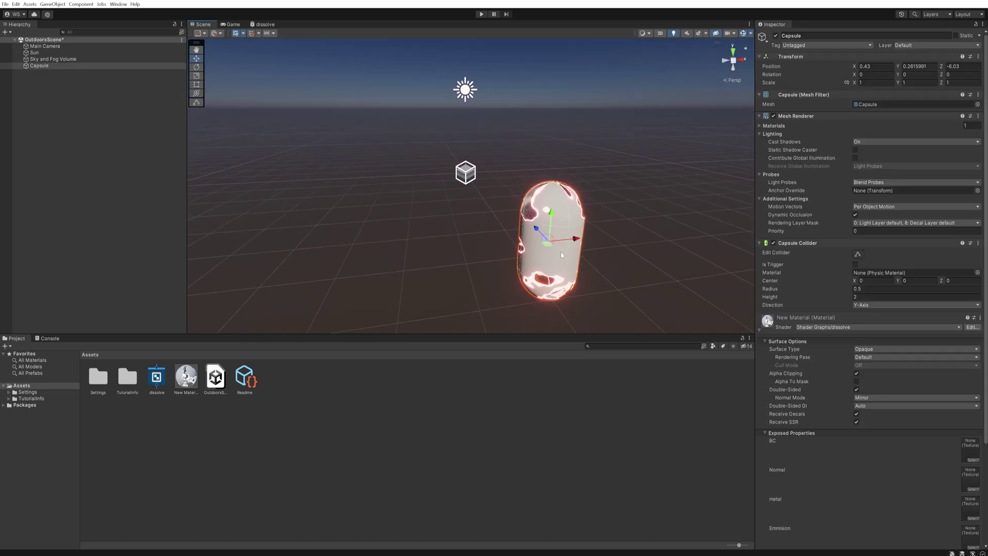
scroll(875, 258, down, 5)
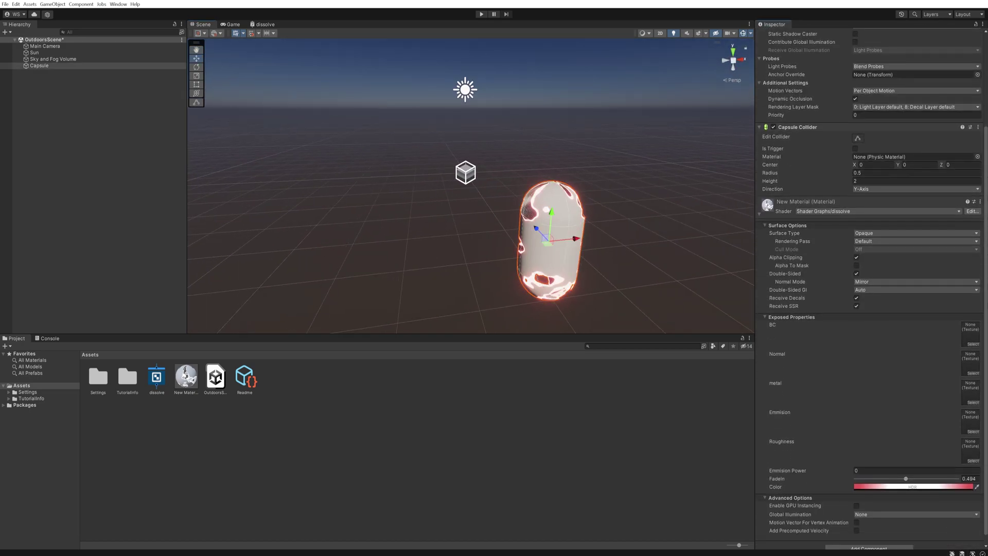
alt+drag(620, 258, 513, 257)
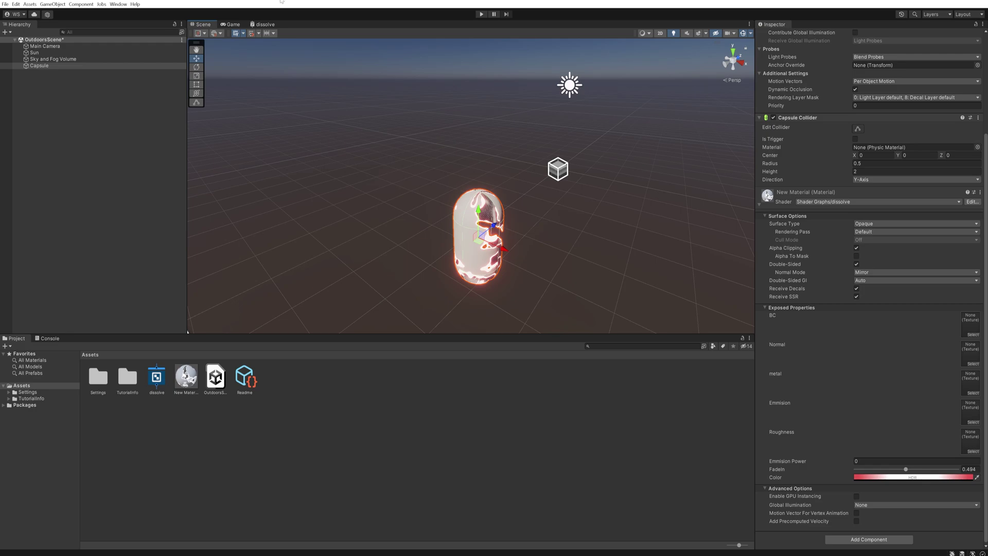
Step: Return to the dissolve graph and review the glowing-edge nodes feeding the Fragment block's emission
click(266, 24)
scroll(506, 203, up, 3)
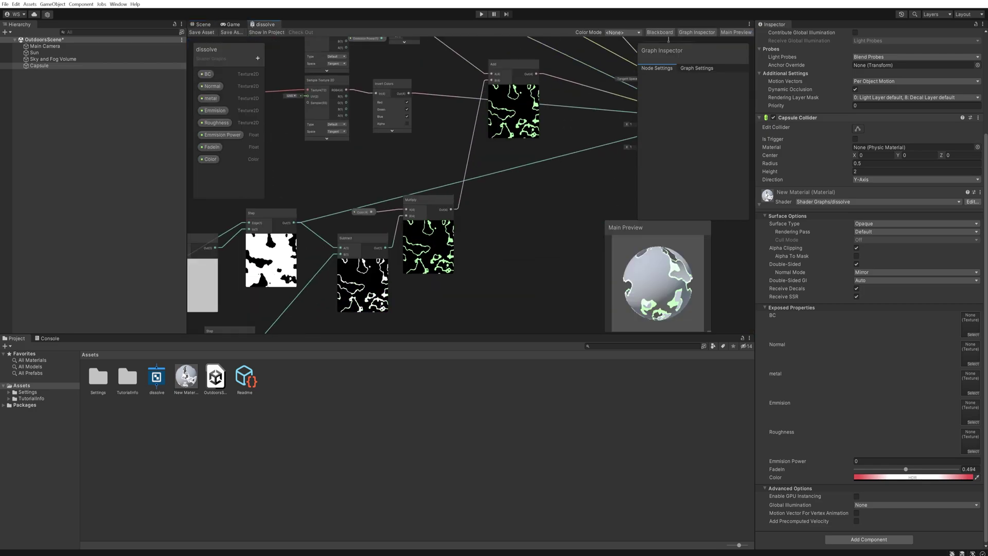
middle_drag(466, 254, 431, 329)
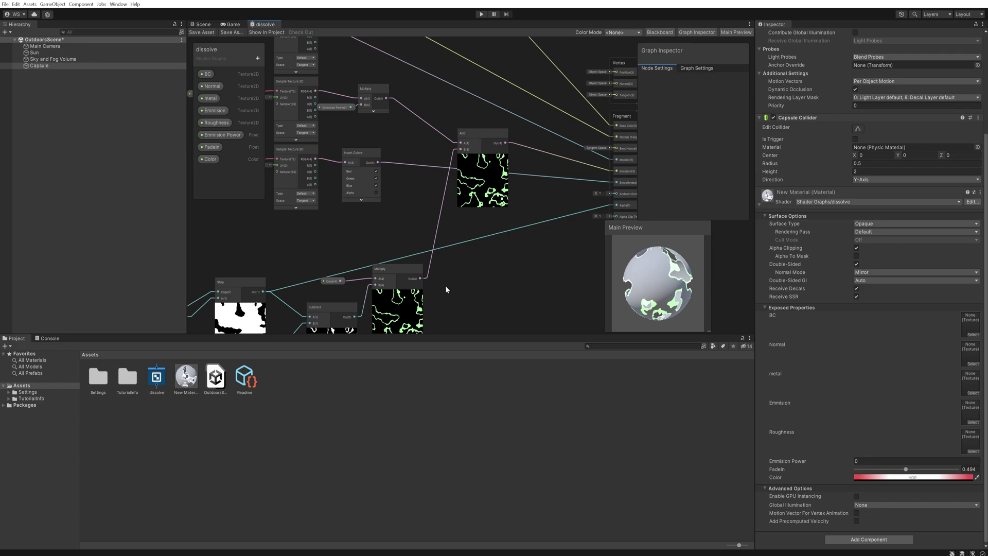